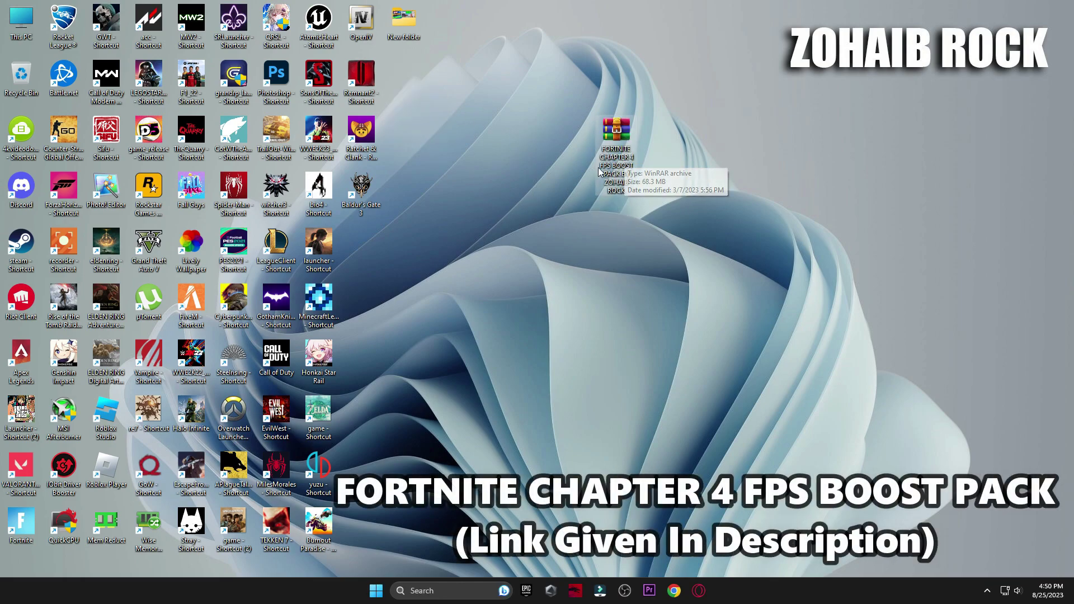
Extract the Fortnite Chapter 4 FPS boost pack archive on the desktop and open the extracted folder
right_click(618, 155)
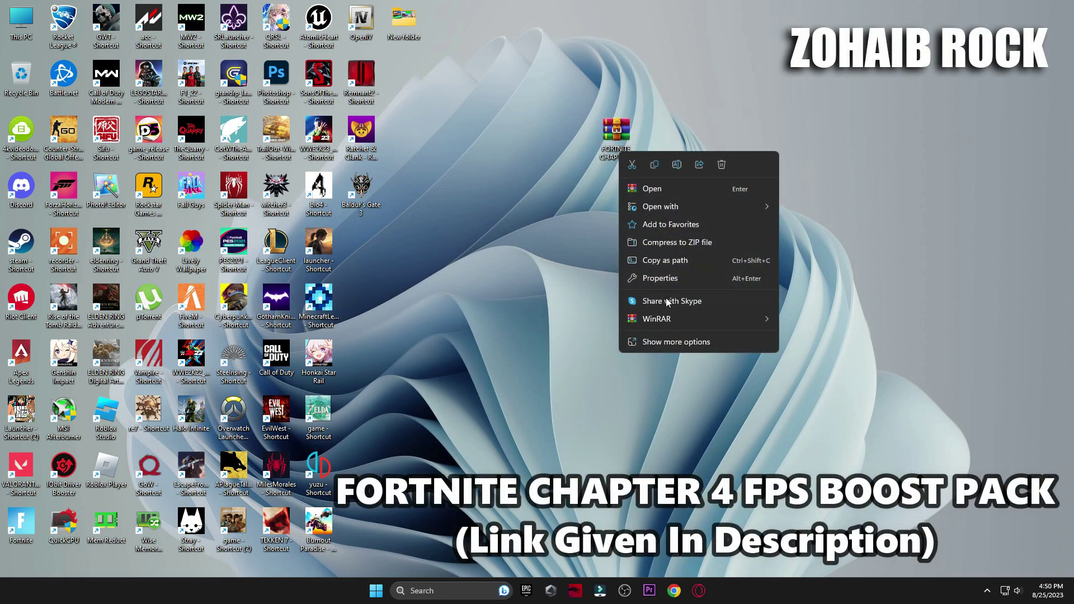
mouse_move(680, 324)
click(821, 375)
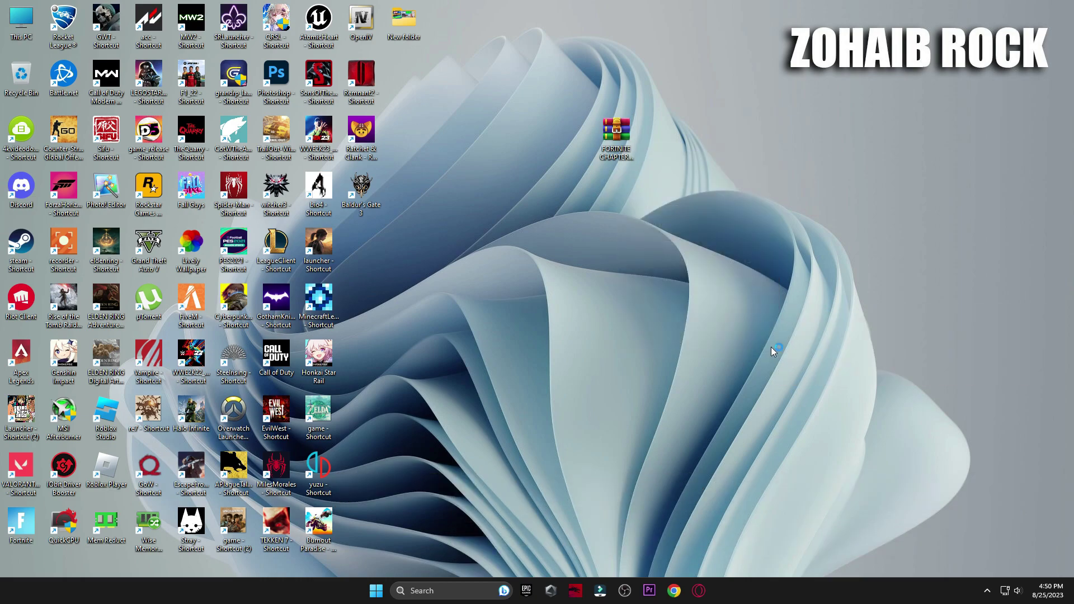
drag(361, 246, 582, 154)
double_click(571, 134)
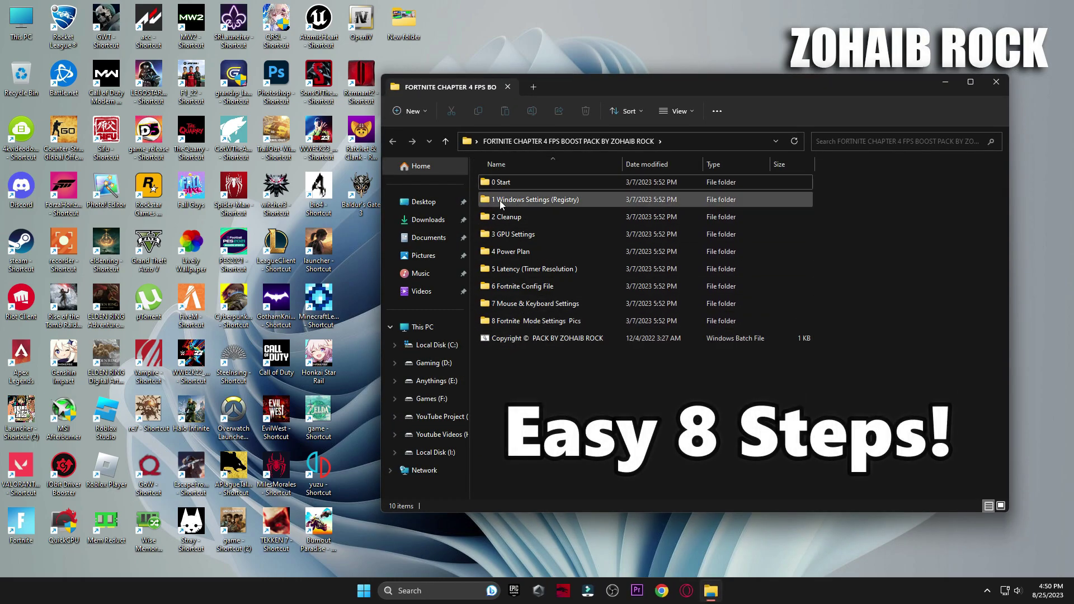
Open the Create A Restore Point shortcut in the 0 Start folder and bring its dialog to the centre of the desktop
double_click(487, 185)
double_click(530, 182)
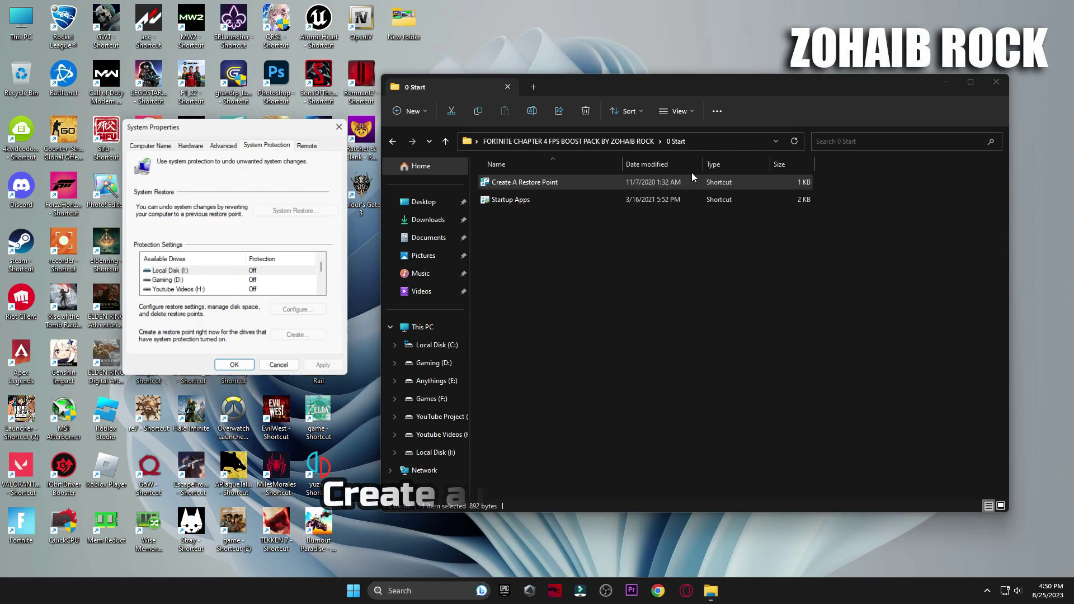
click(945, 82)
drag(269, 132, 626, 88)
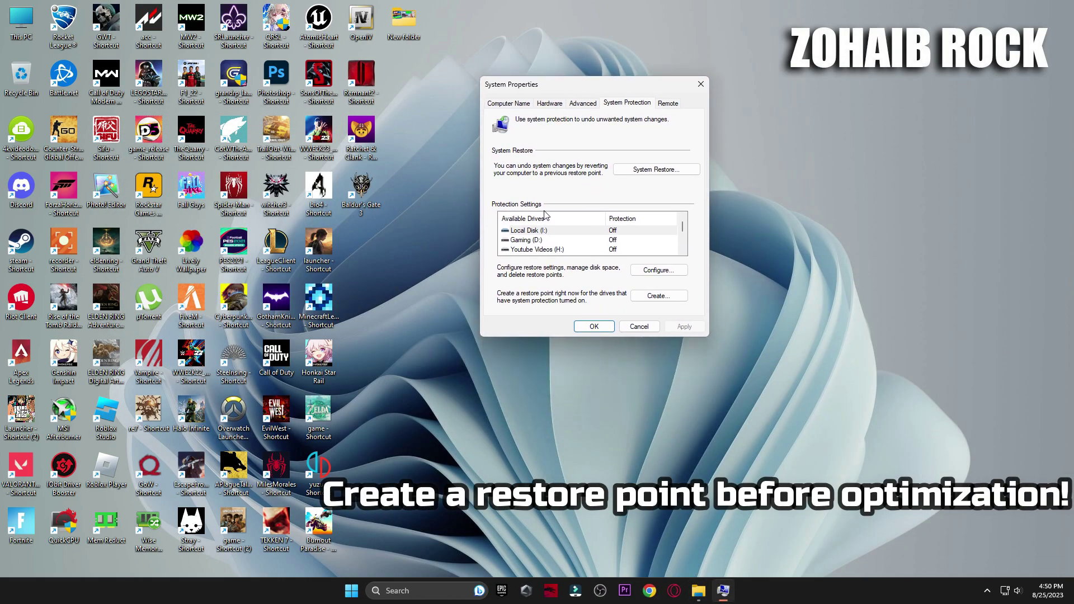
Configure Local Disk (C:) with system protection turned on, accepting the deletion of older restore points
scroll(558, 239, down, 1)
click(557, 233)
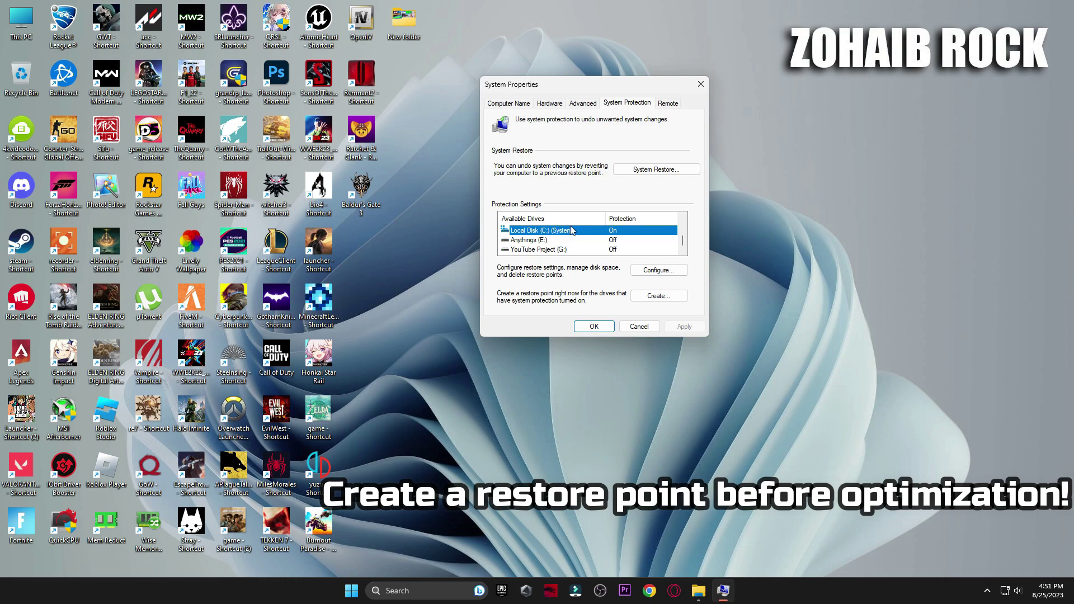
click(664, 271)
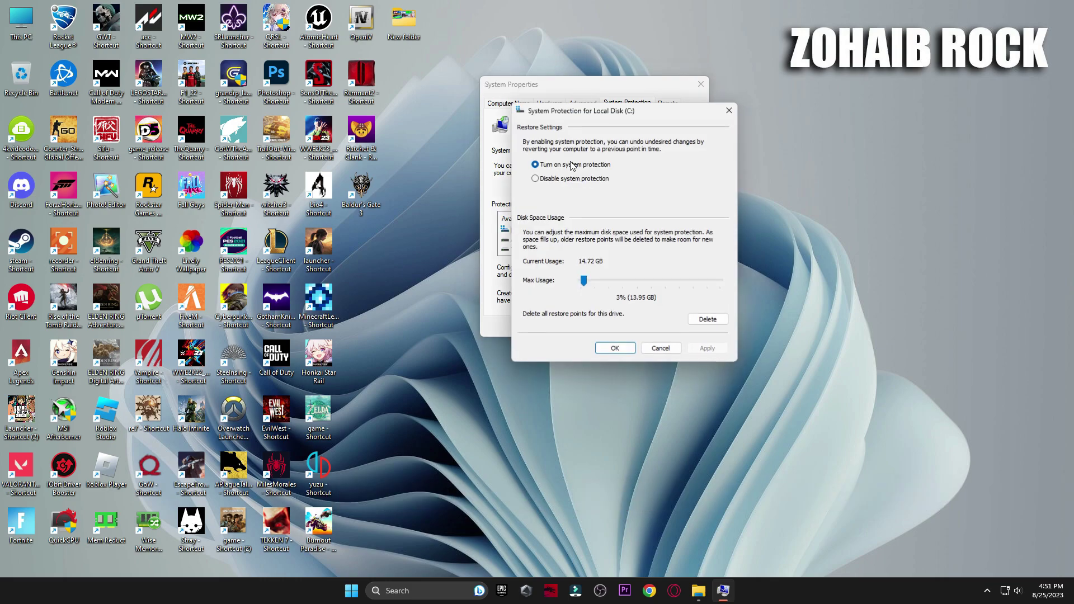
click(625, 351)
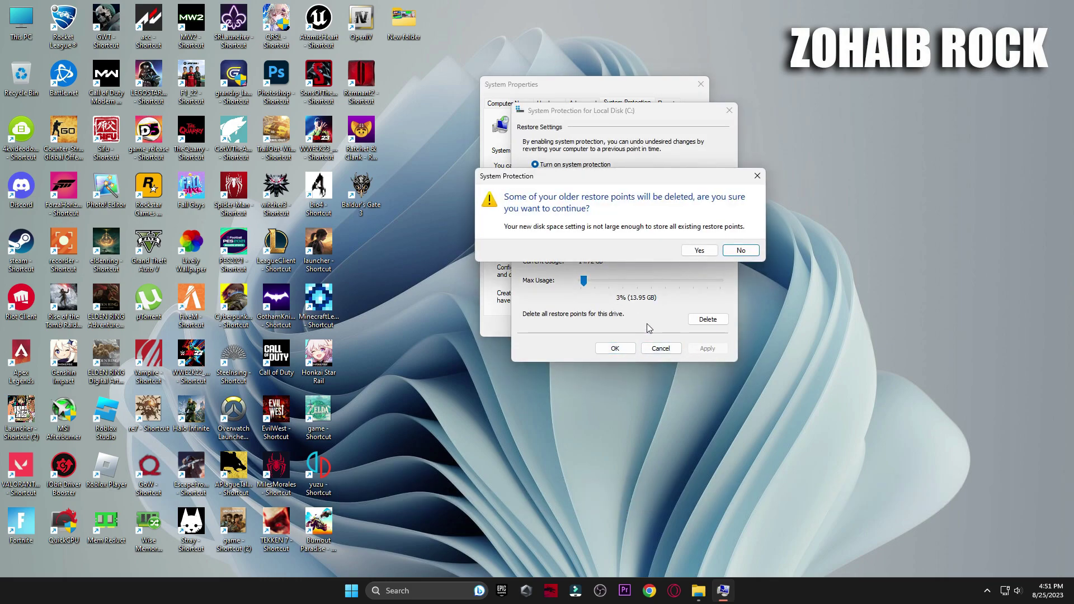
click(699, 250)
Create a restore point described as "backup" and close System Properties
click(659, 296)
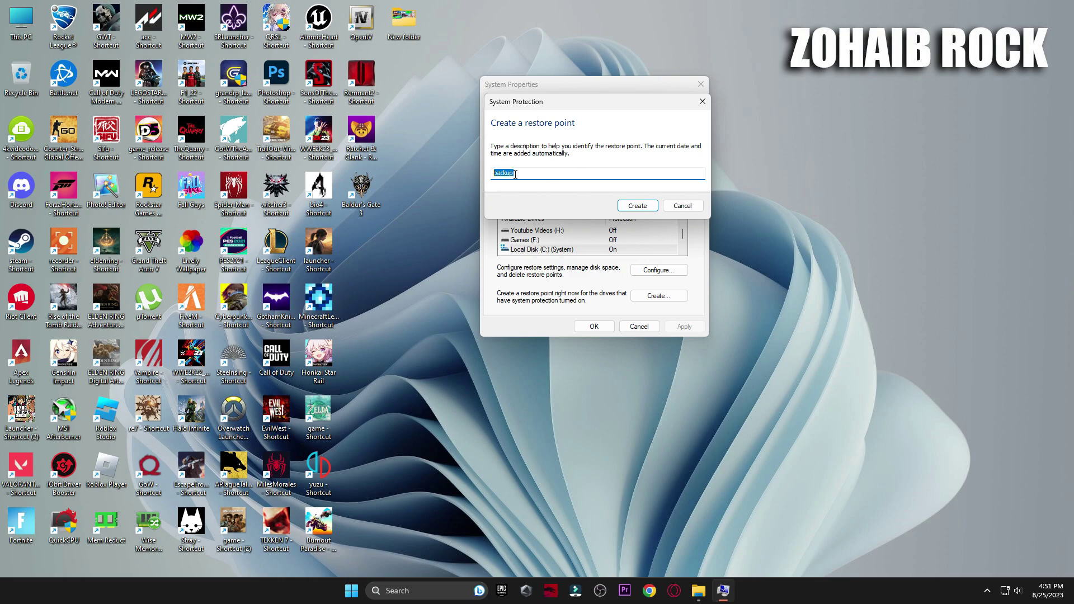
click(636, 206)
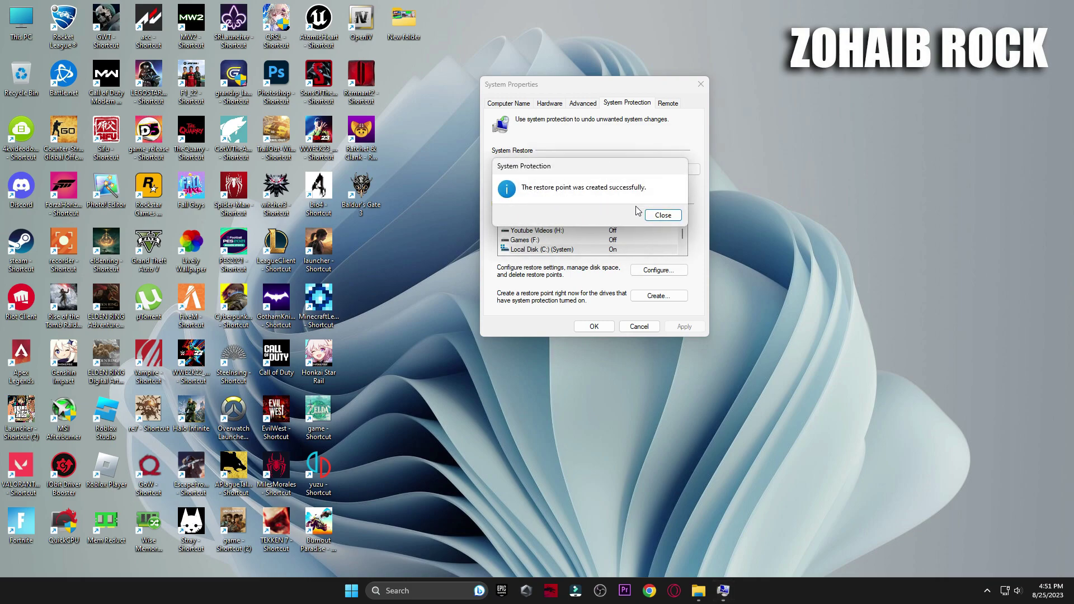
click(663, 215)
click(595, 326)
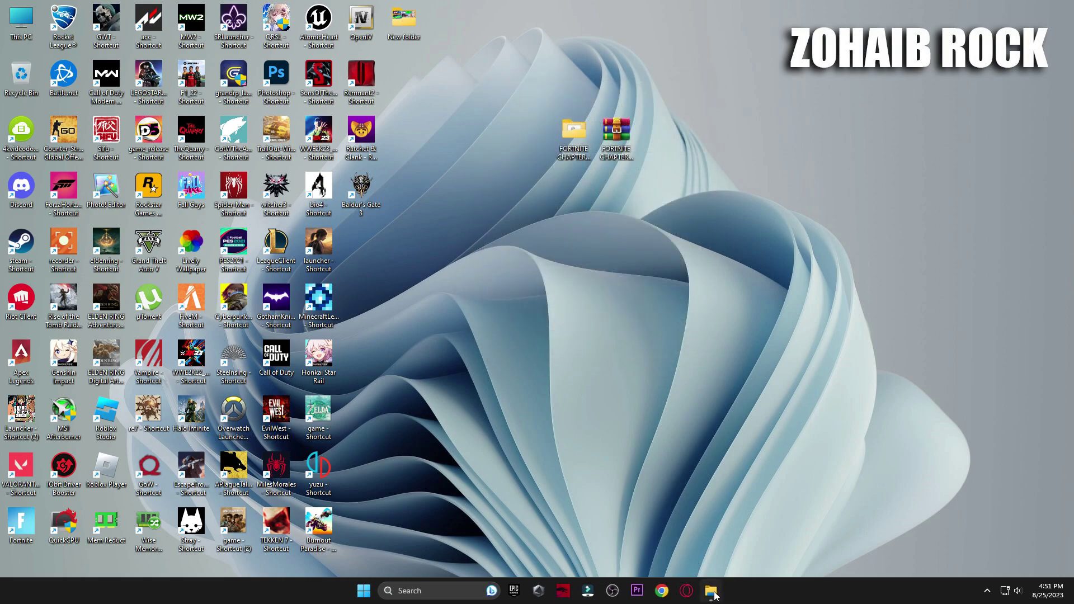
Open the Startup Apps shortcut, enable uTorrent at startup and disable it again, checking the remaining entries before closing Task Manager
click(710, 591)
double_click(522, 202)
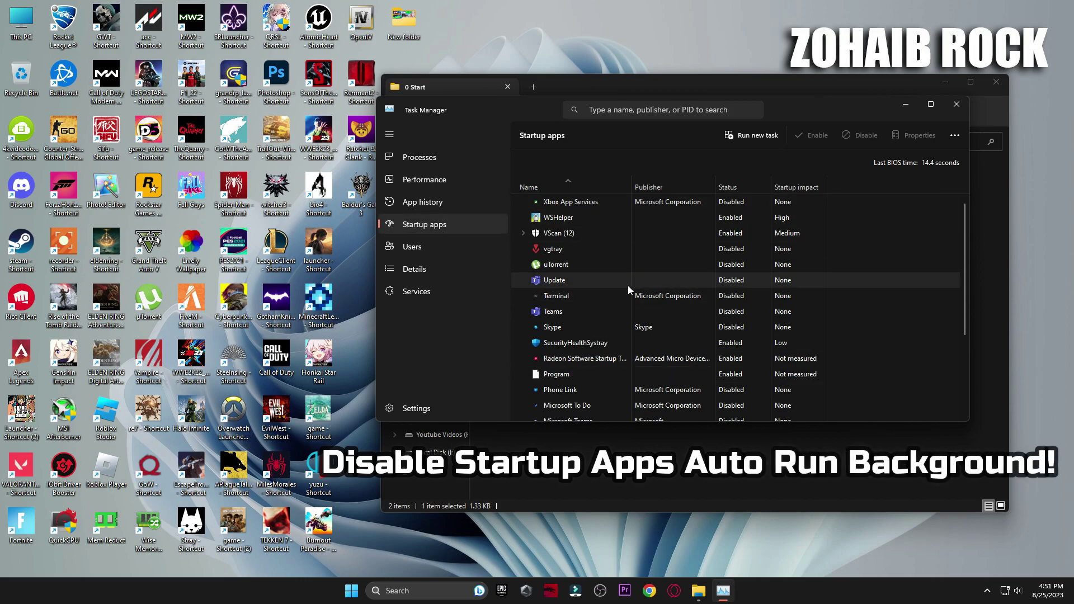
click(739, 267)
click(805, 141)
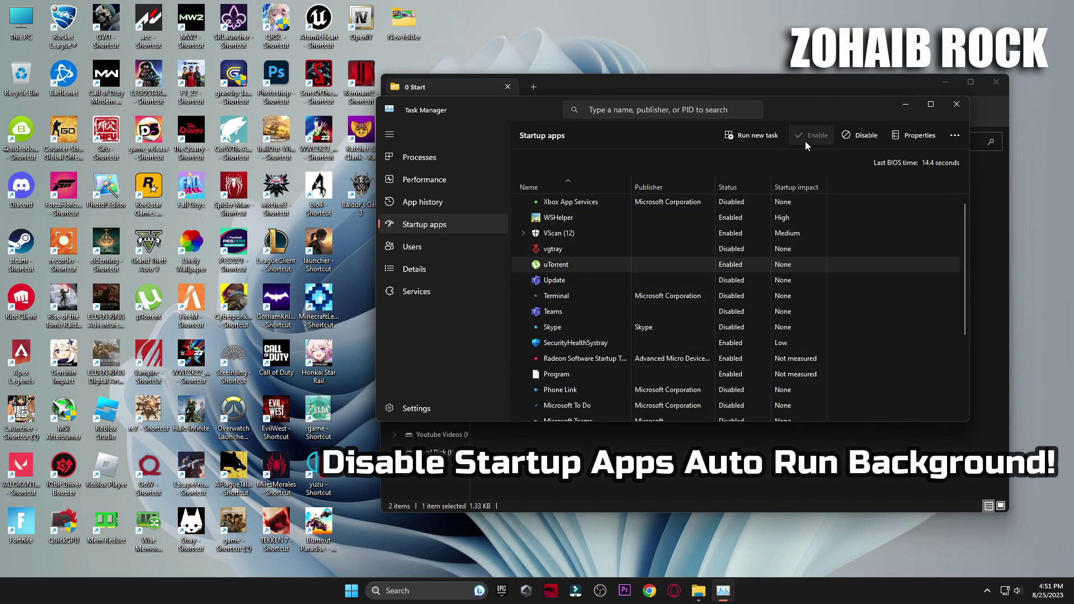
click(860, 136)
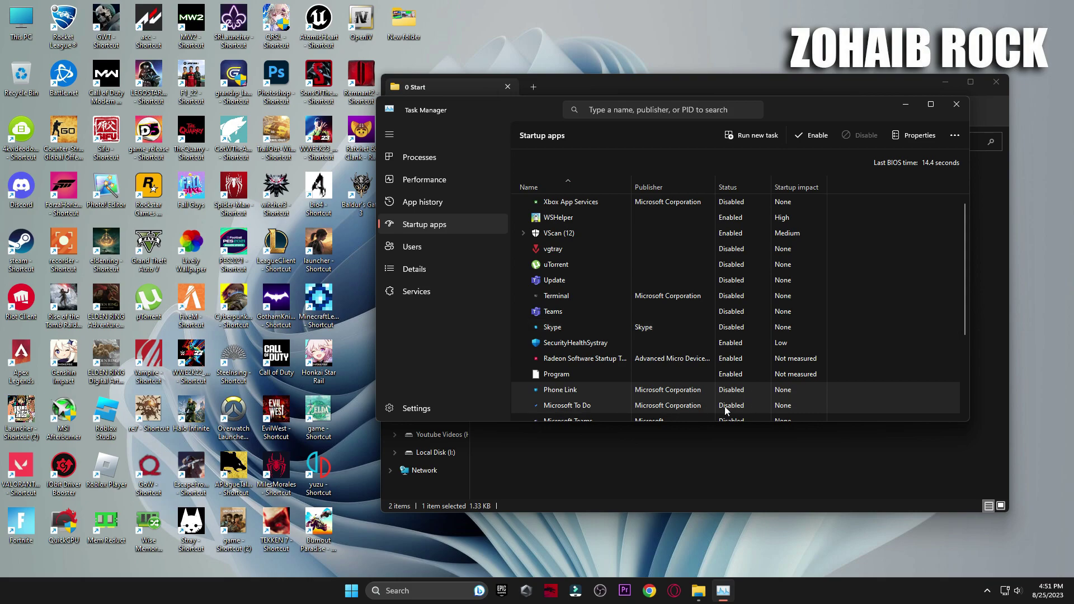
scroll(748, 394, down, 3)
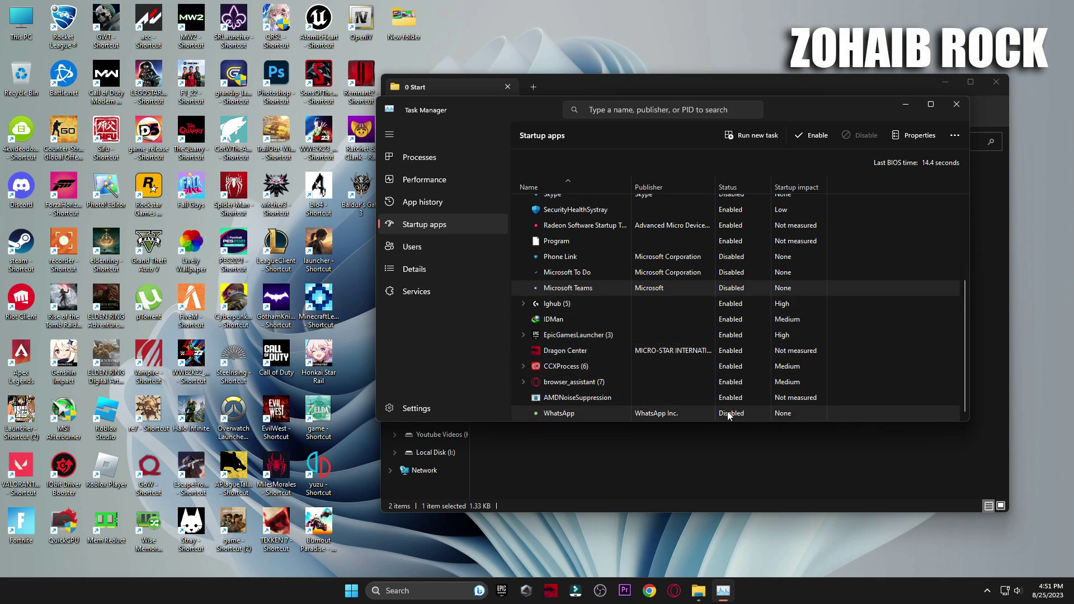
click(958, 106)
Open the pack's 1 Windows Settings (Registry) folder and look over the Windows Settings app
key(alt+Up)
double_click(510, 199)
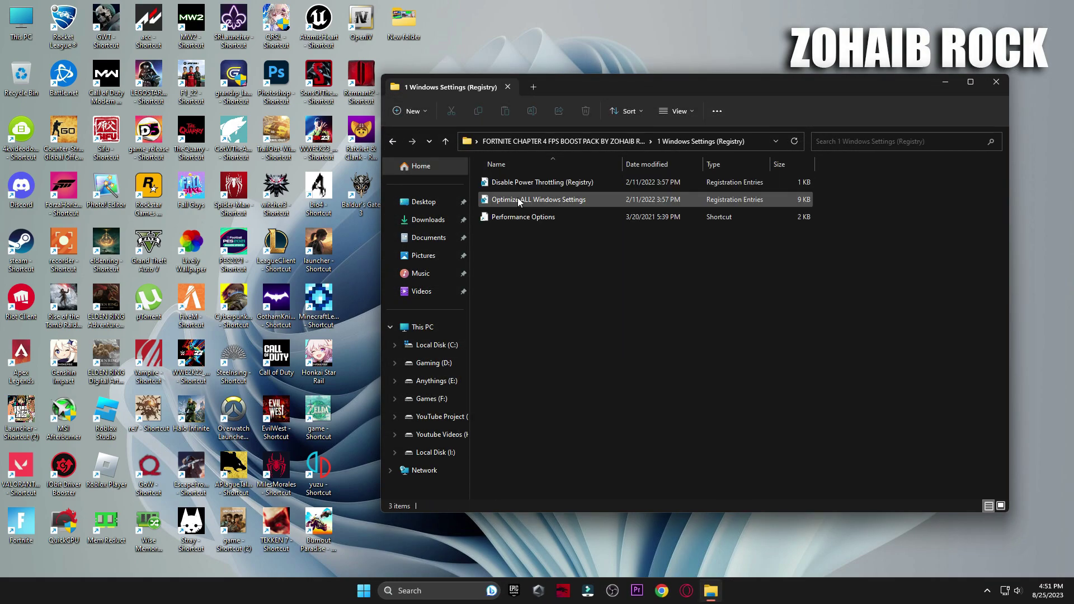
key(super)
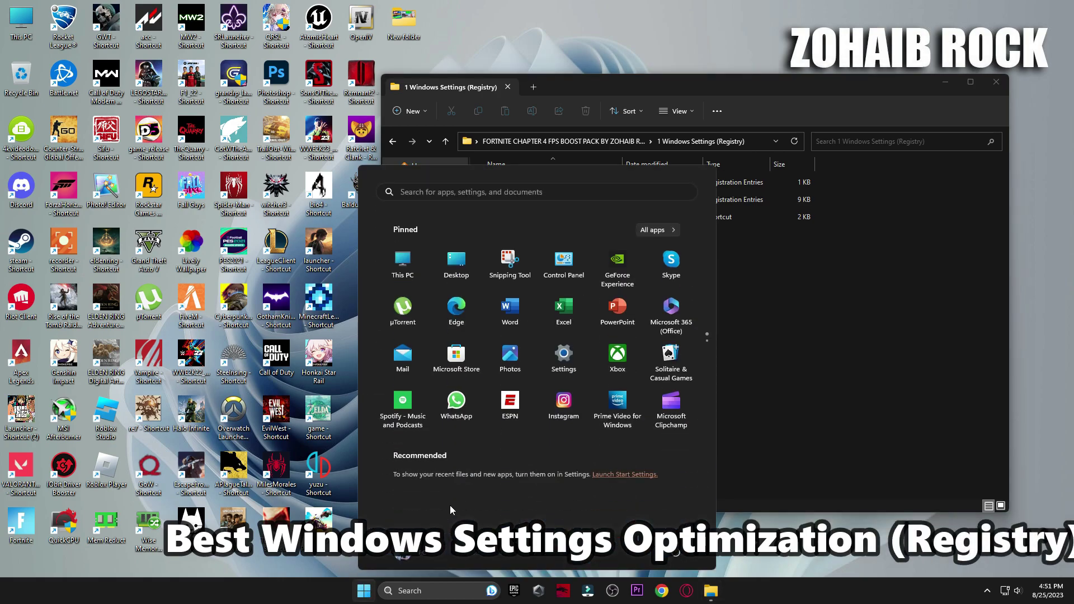
click(564, 358)
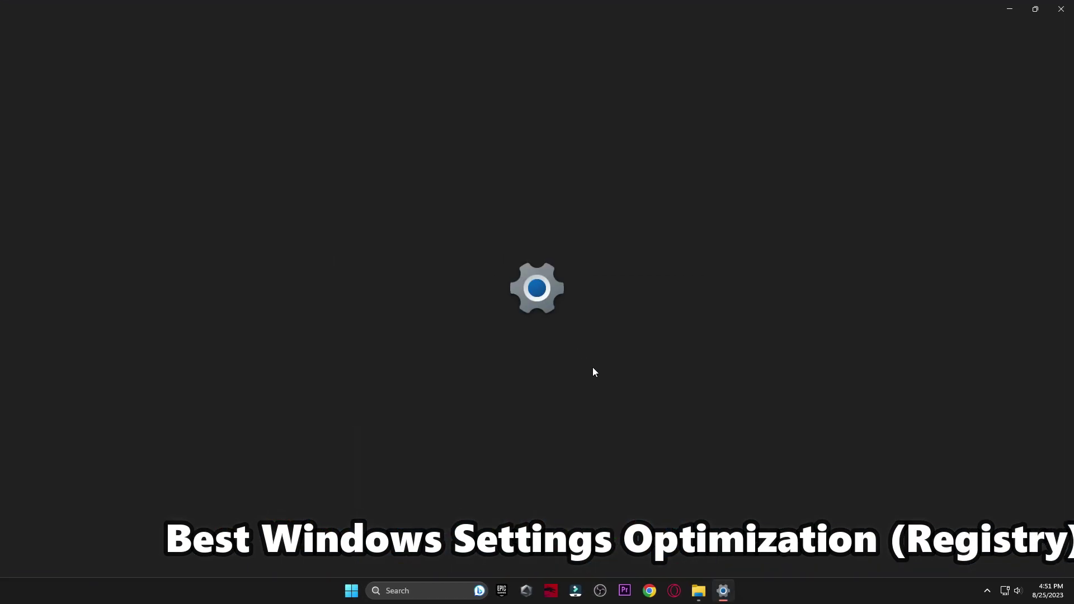
scroll(560, 279, down, 3)
scroll(434, 168, up, 3)
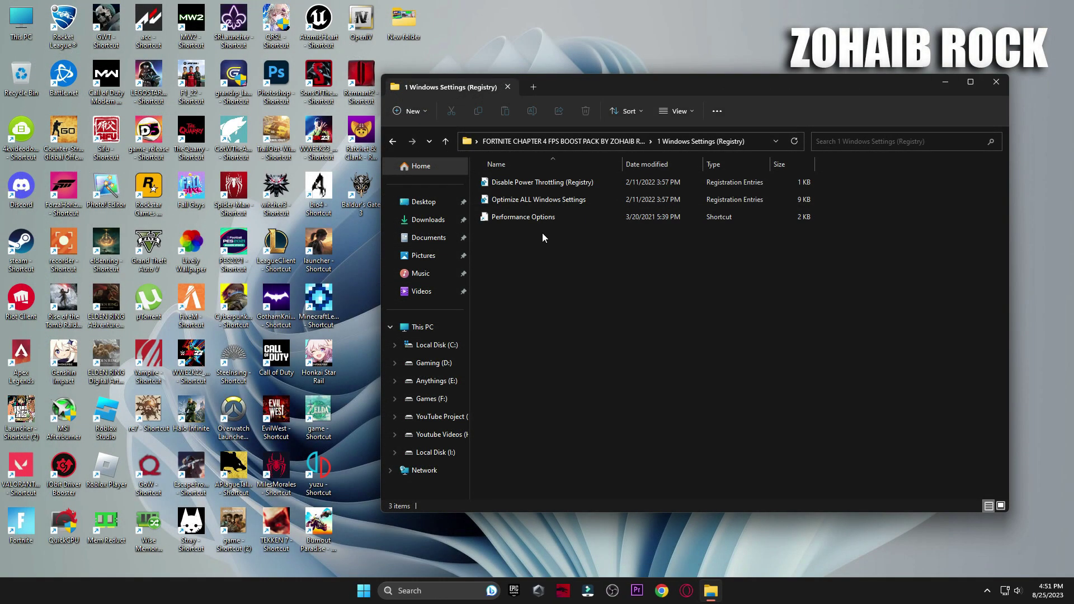
Merge the Optimize ALL Windows Settings and Disable Power Throttling (Registry) entries into the registry
double_click(538, 199)
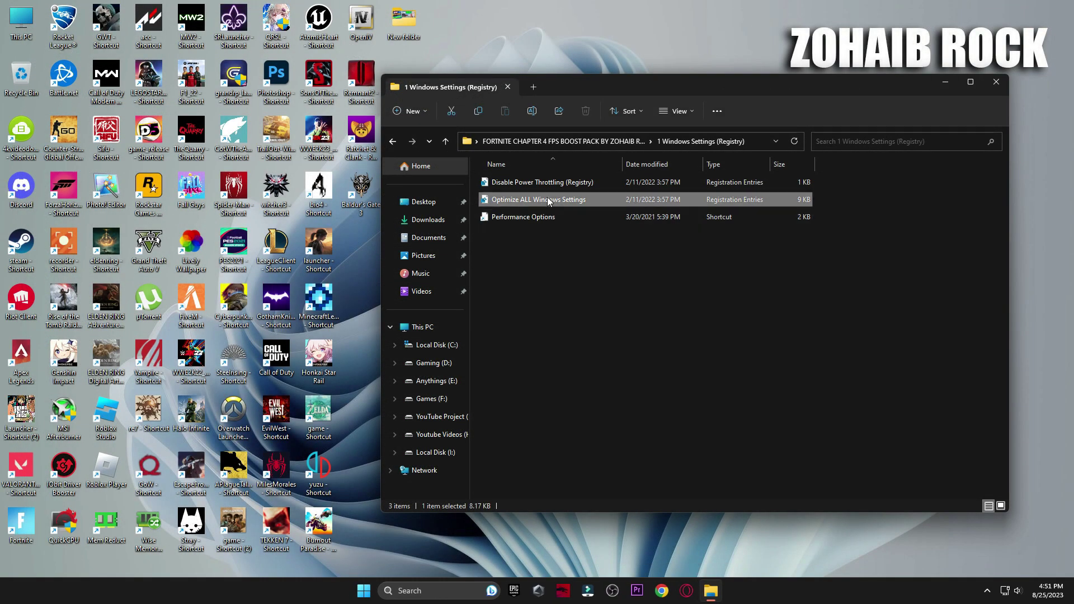
click(621, 311)
click(660, 297)
double_click(535, 183)
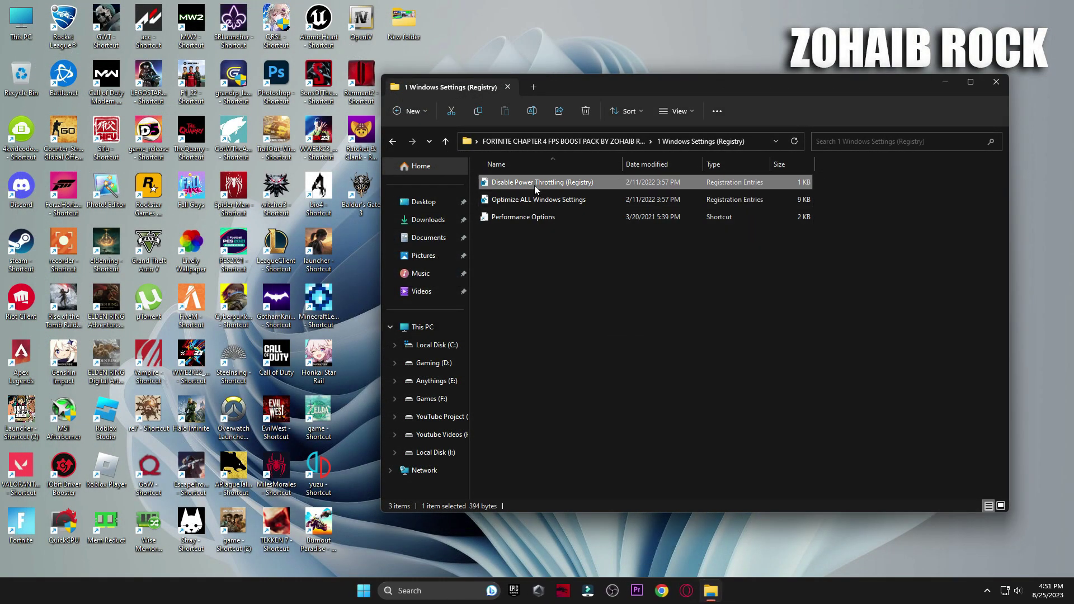
click(621, 311)
click(661, 296)
Open the Performance Options shortcut and accept the visual effects setting "Let Windows choose what's best for my computer"
double_click(515, 216)
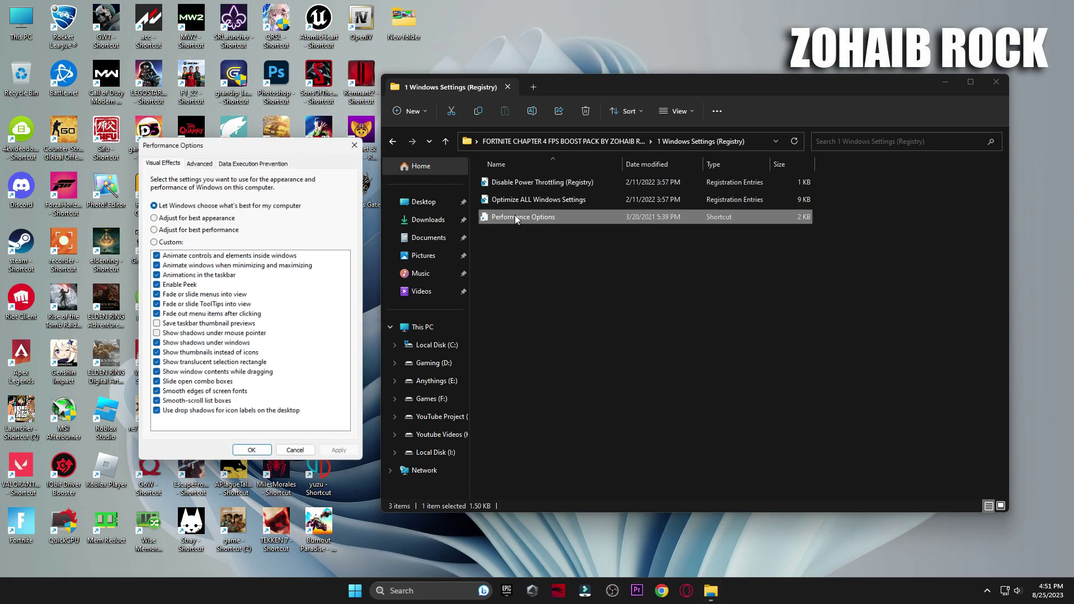
drag(250, 145, 644, 82)
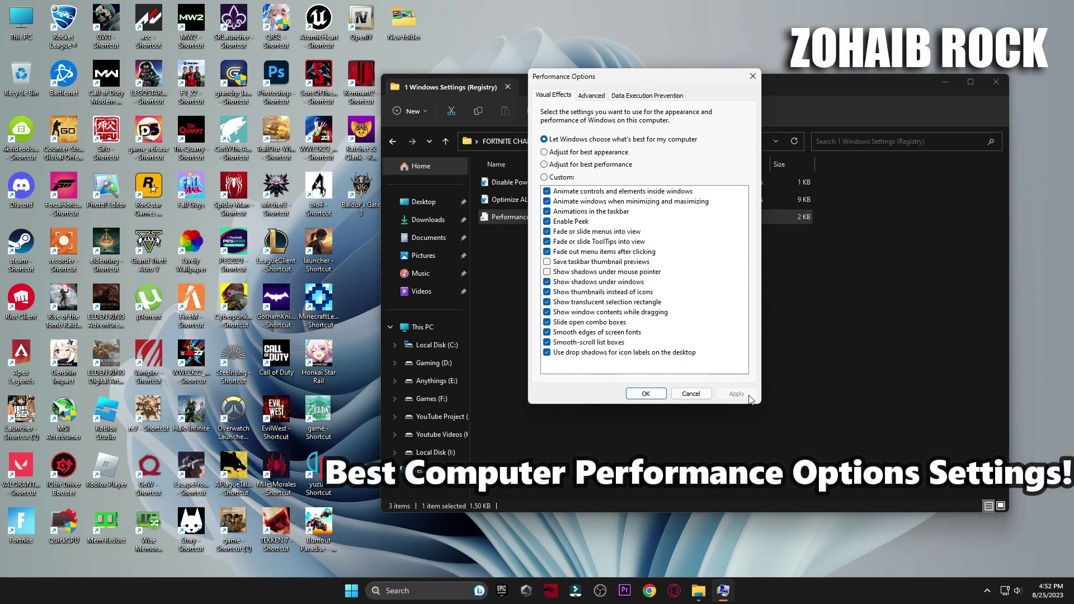
click(646, 394)
Run the Delete Prefetch Files, Delete Temporary Files and Delete Windows Update Cache scripts from the 2 Cleanup folder
key(alt+Up)
double_click(503, 217)
click(527, 183)
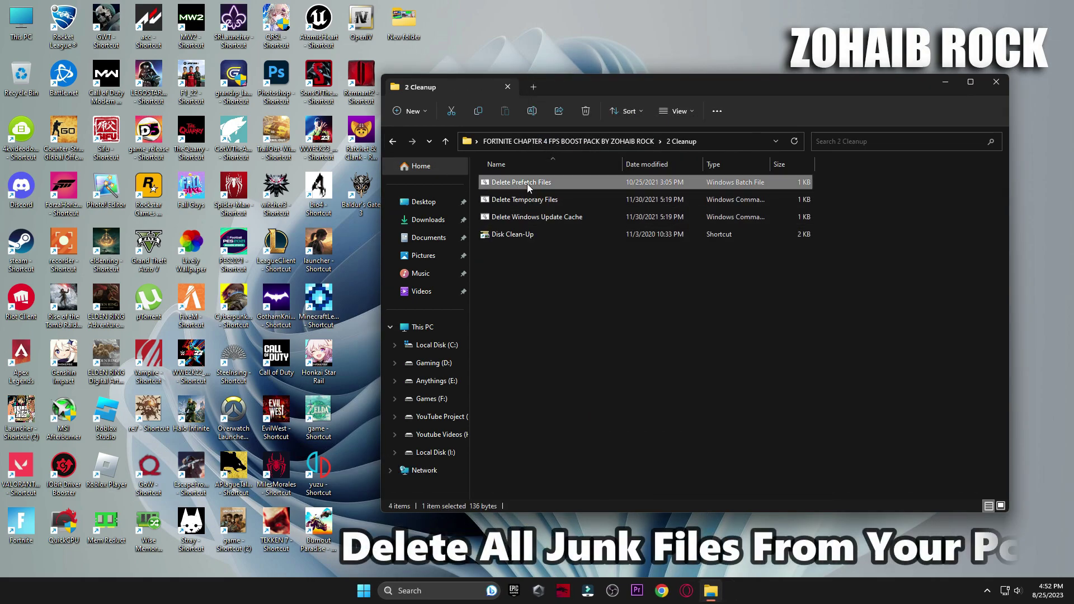
double_click(528, 200)
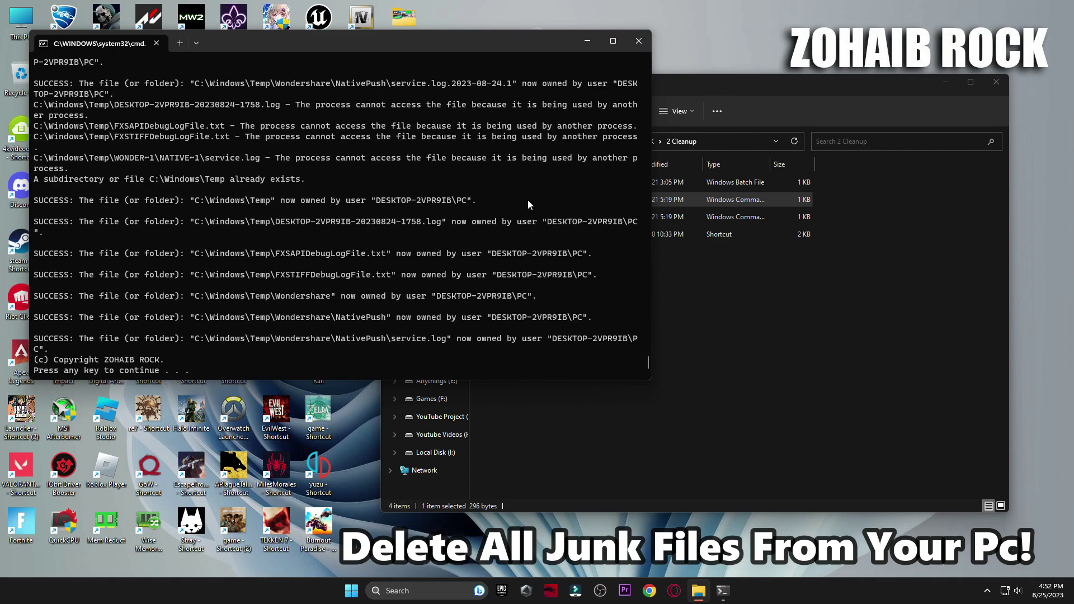
key(Return)
double_click(528, 218)
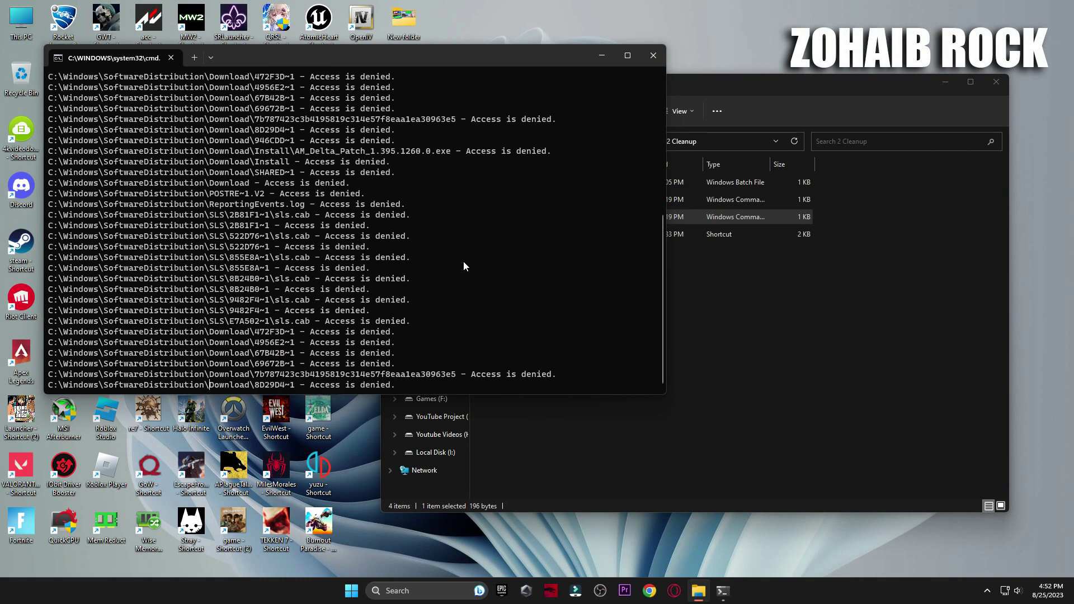
Run Disk Clean-Up on drive C: with all listed file categories ticked and confirm the permanent deletion
double_click(551, 234)
click(508, 312)
click(992, 83)
drag(203, 69, 609, 82)
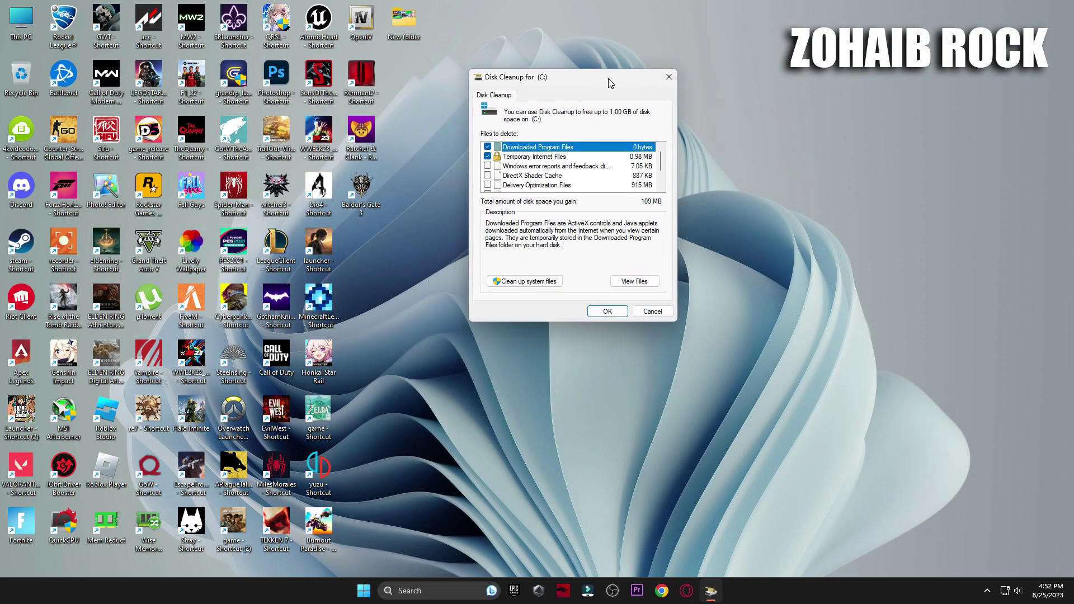
click(483, 167)
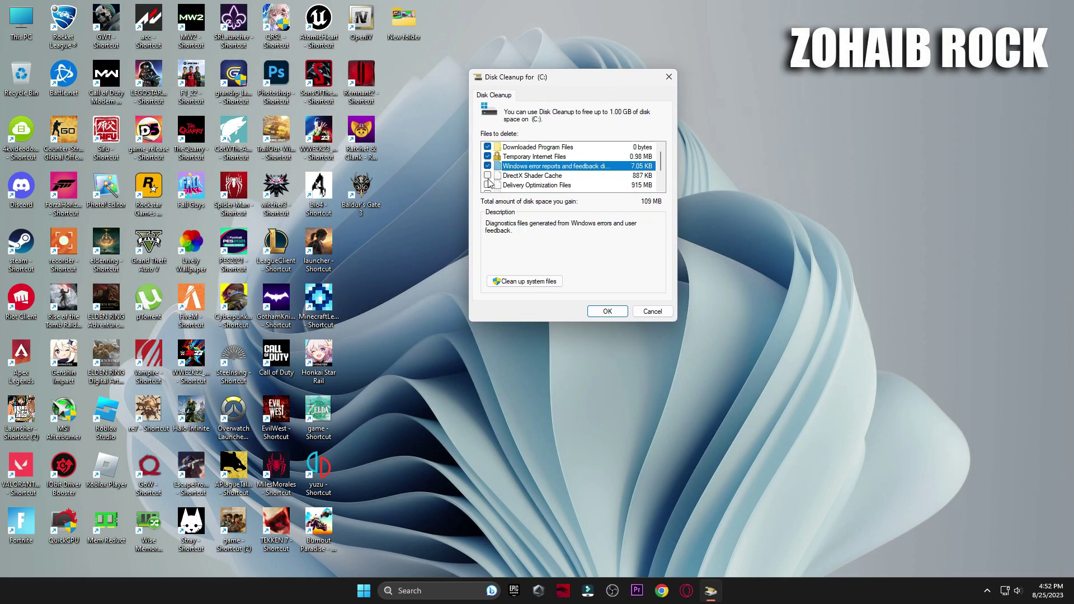
scroll(489, 186, down, 1)
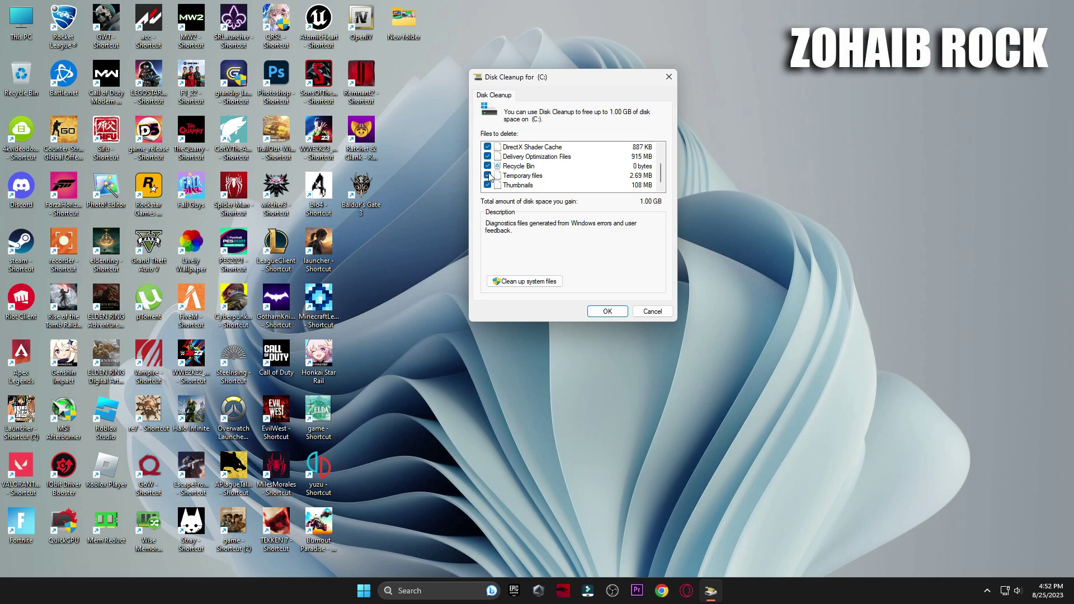
click(597, 307)
click(555, 300)
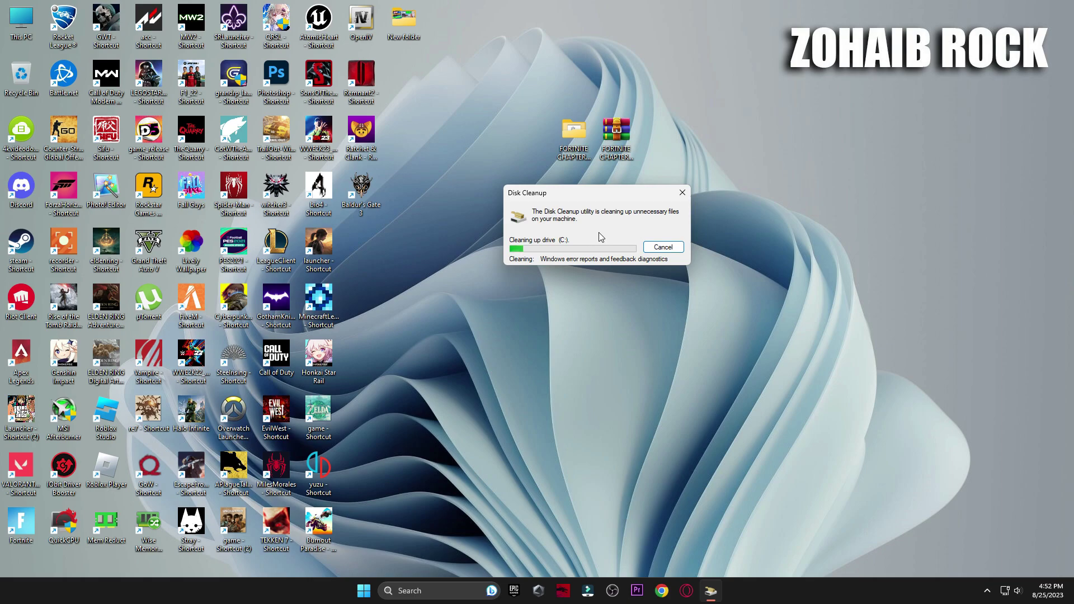
Open the AMD folder under 3 GPU Settings in the boost pack and examine its recommended graphics and display settings pictures
double_click(573, 146)
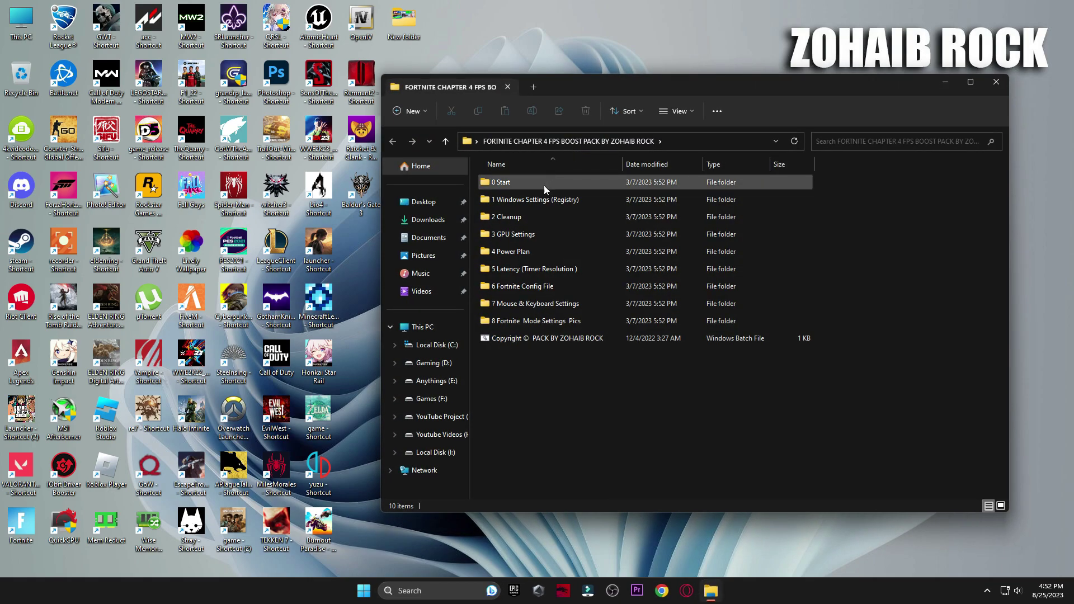
double_click(538, 234)
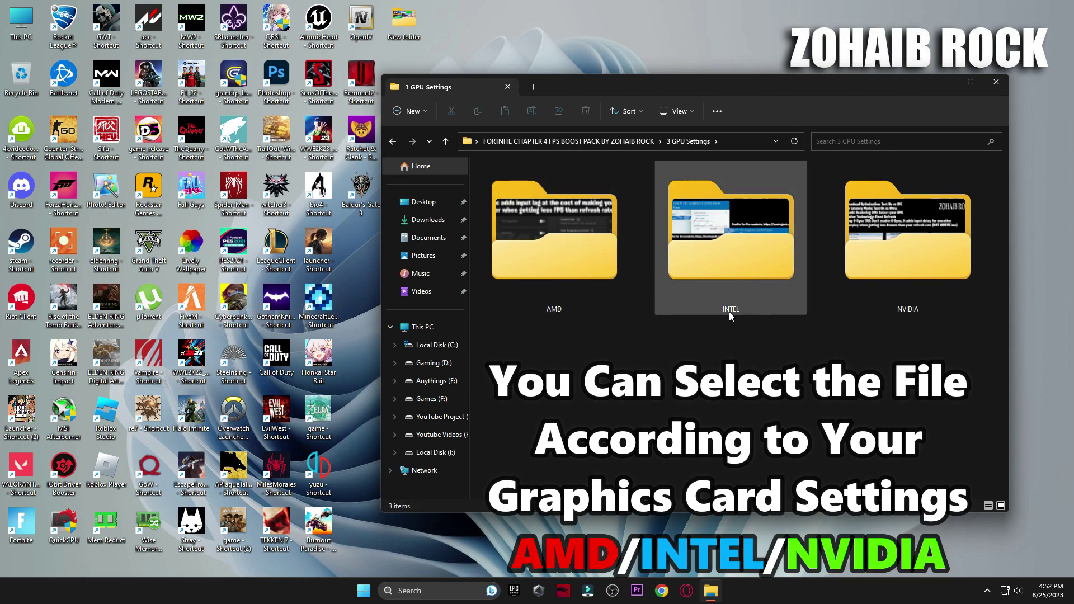
click(569, 238)
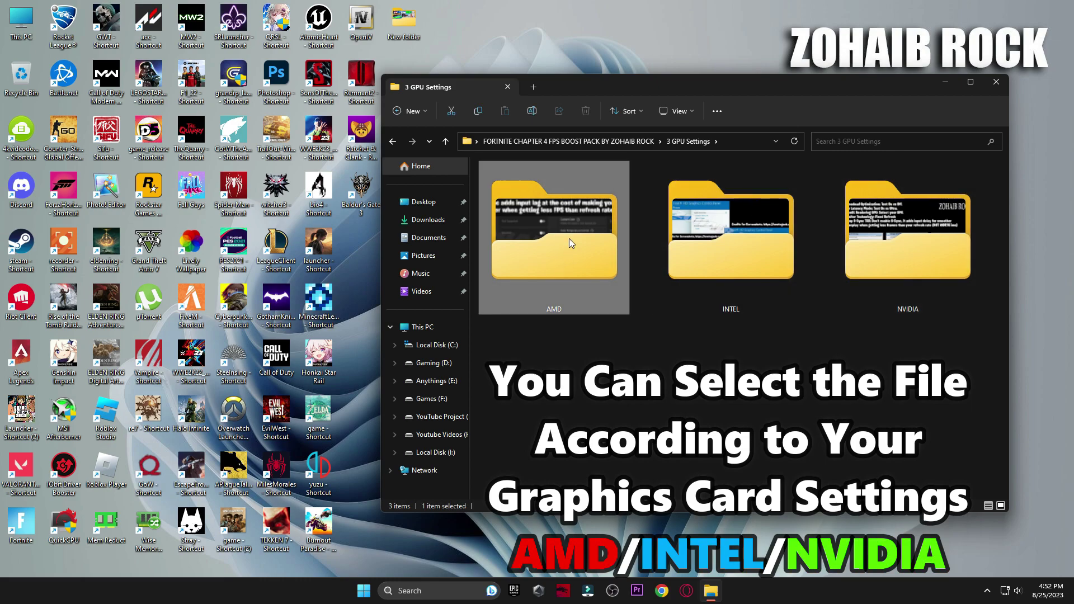
double_click(569, 238)
double_click(552, 204)
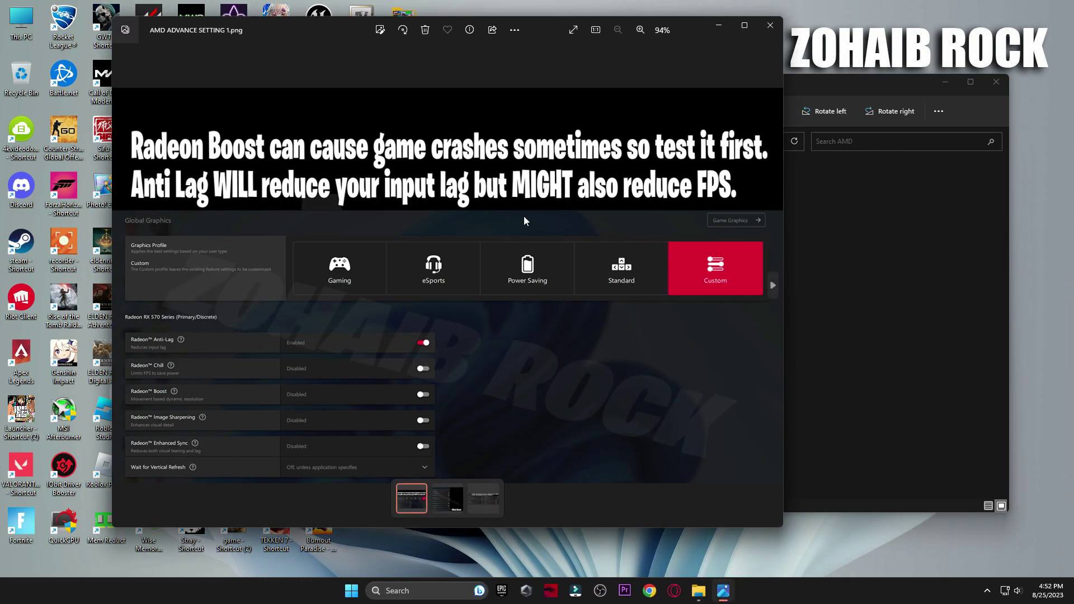
key(Right)
key(Right)
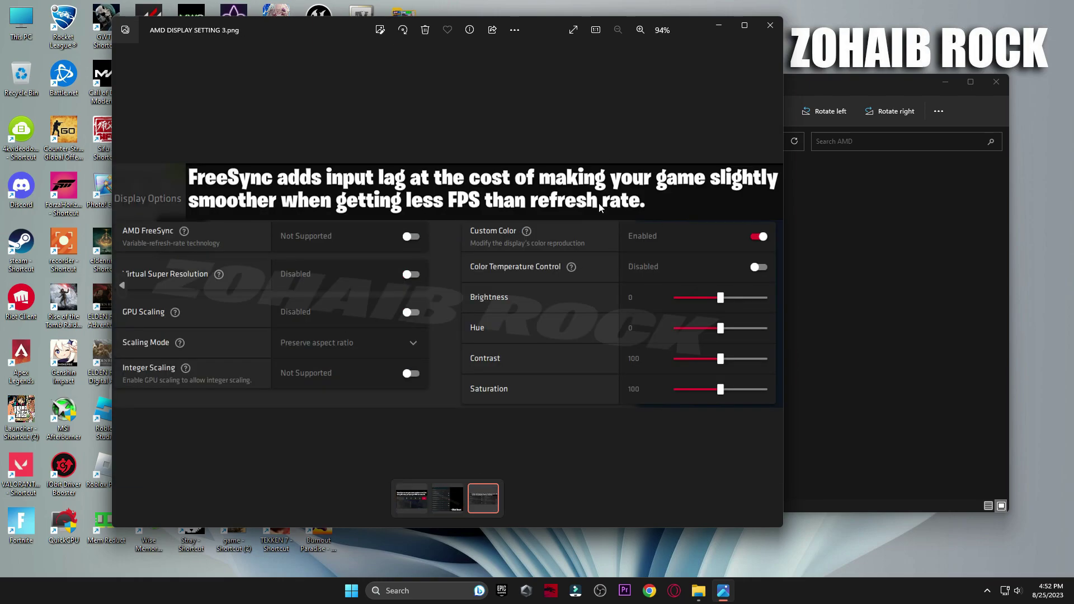
Open the INTEL folder under 3 GPU Settings and examine its recommended graphics settings pictures
click(771, 25)
click(393, 141)
double_click(708, 224)
double_click(517, 207)
key(Right)
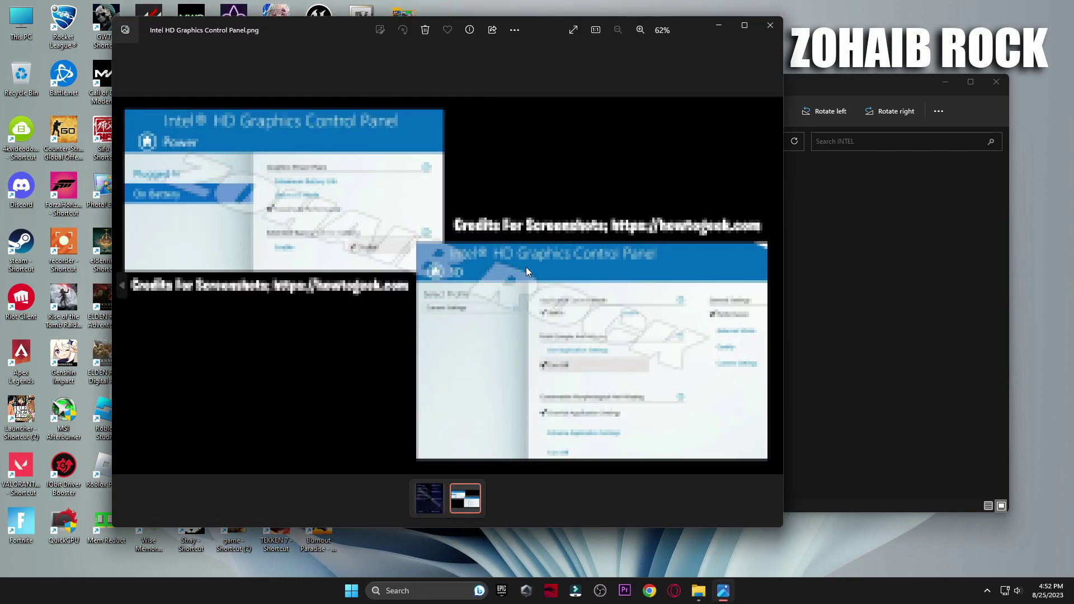
click(770, 26)
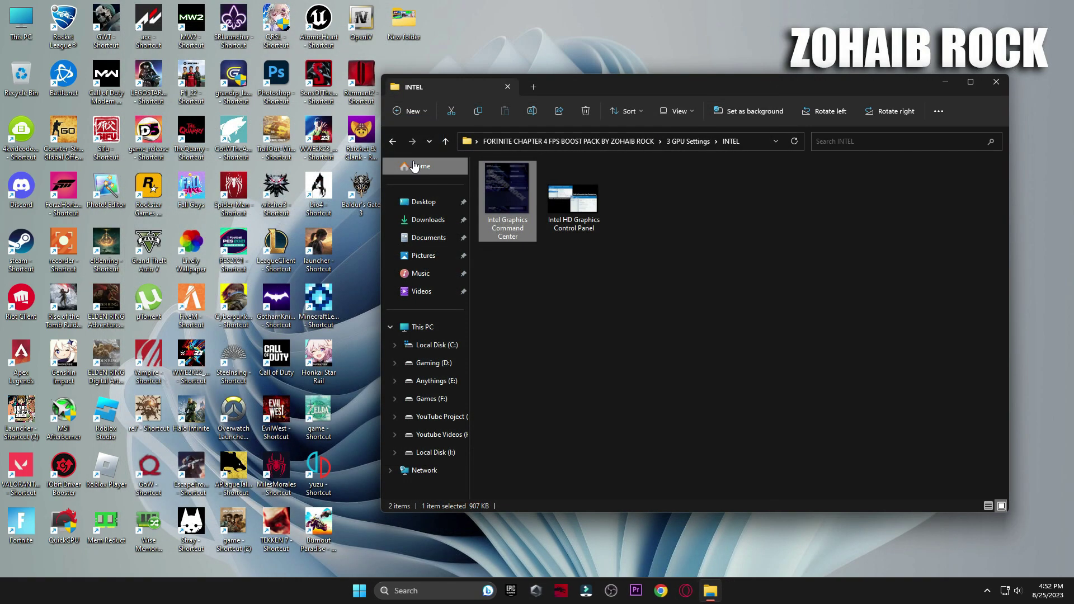
Open the NVIDIA folder under 3 GPU Settings and view the NVIDIA Settings (Manage 3D Settings) picture
click(393, 141)
double_click(907, 235)
double_click(507, 202)
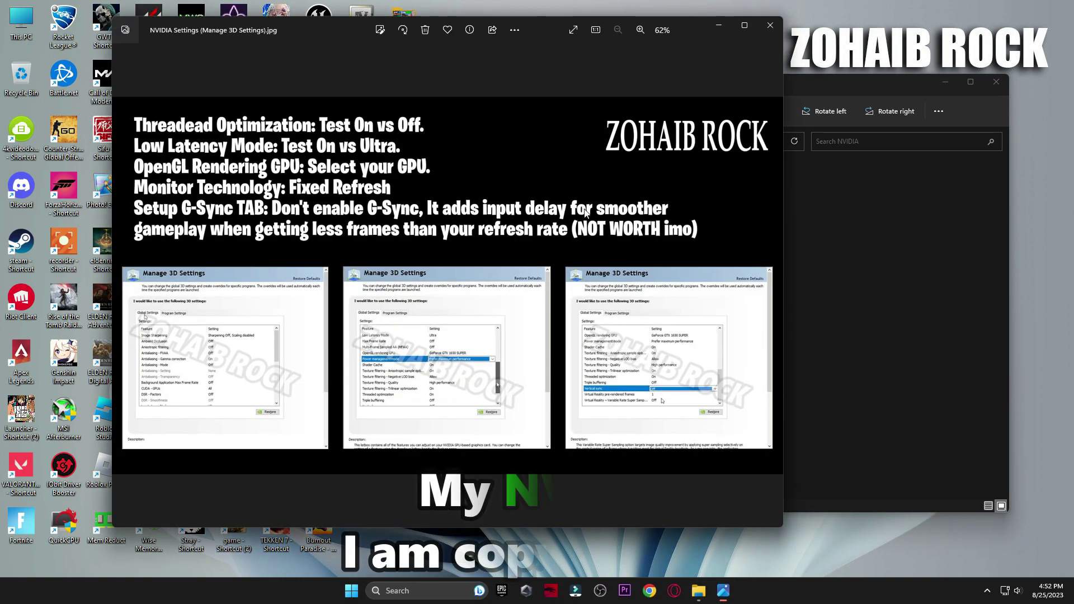
Open NVIDIA Control Panel from the desktop and close the boost pack folder and the settings picture
right_click(1048, 290)
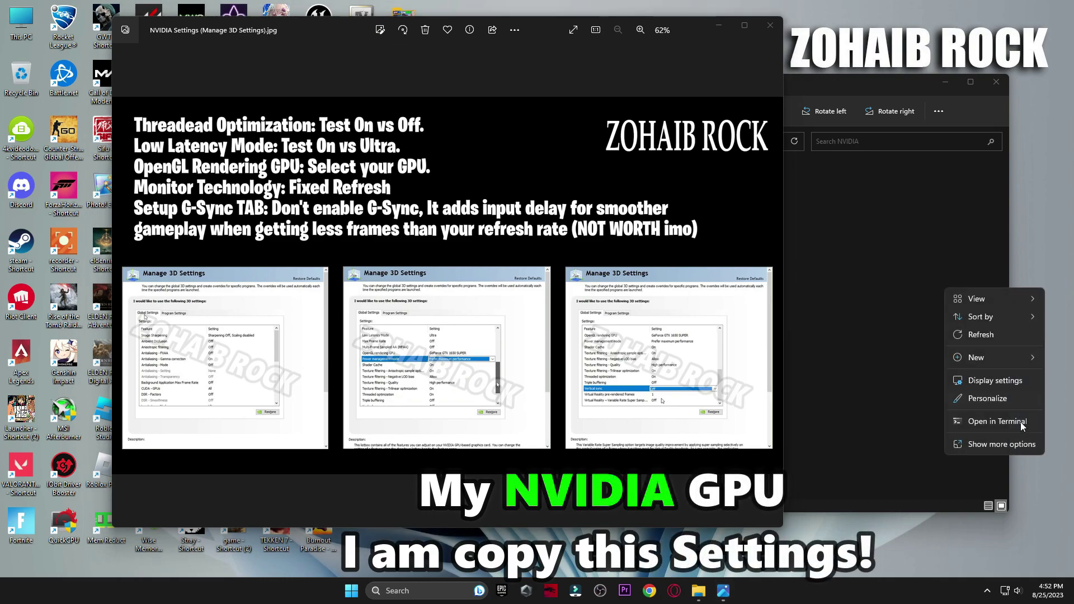
click(1013, 444)
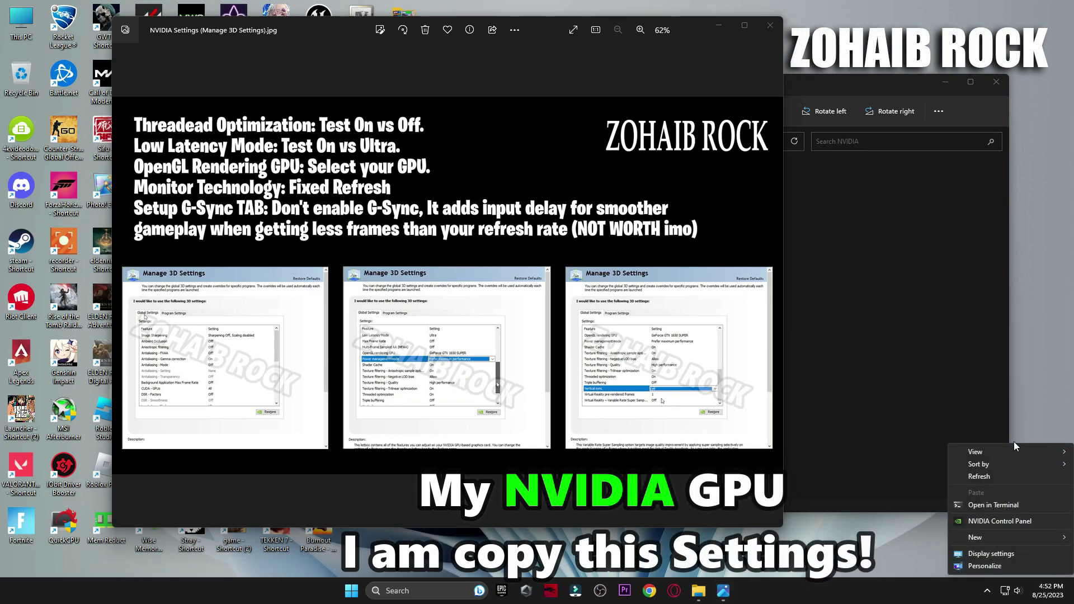
click(1012, 522)
click(996, 82)
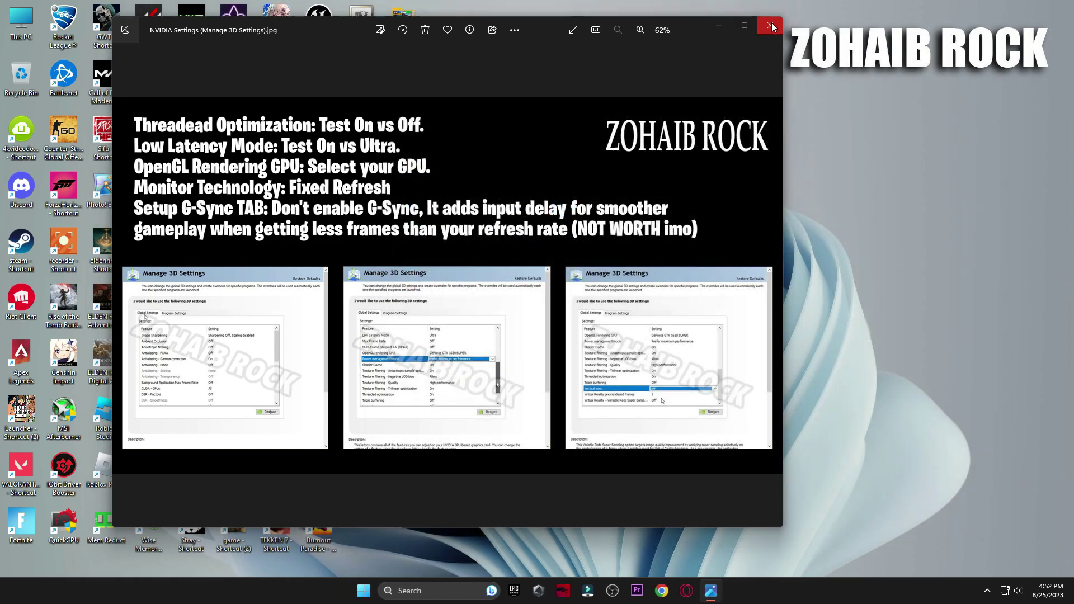
click(771, 24)
drag(672, 62, 720, 105)
mouse_move(648, 356)
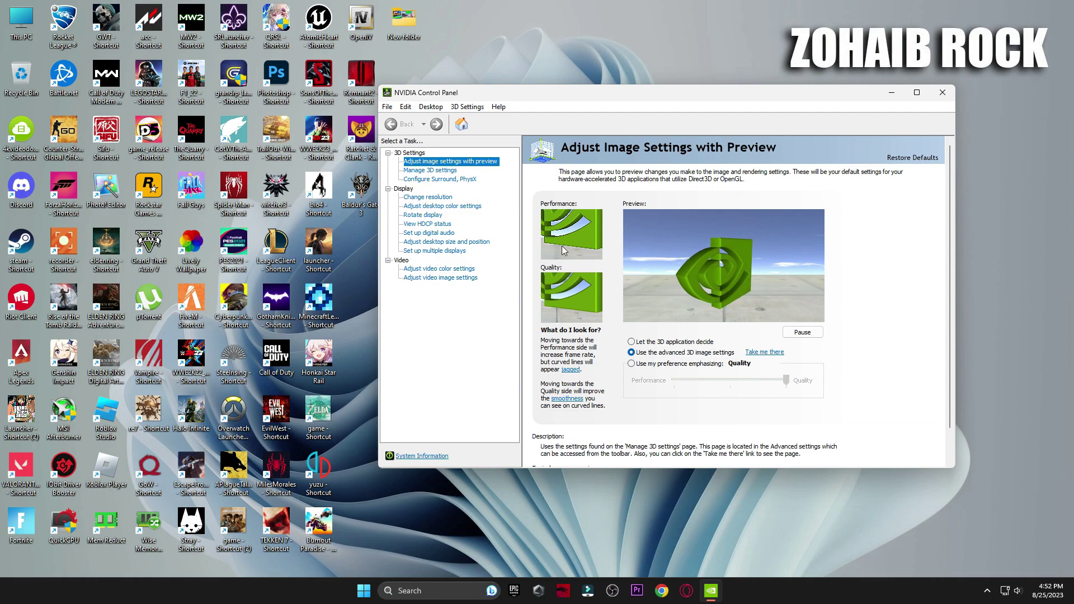
Review the full list of global options on the Manage 3D Settings page
click(424, 171)
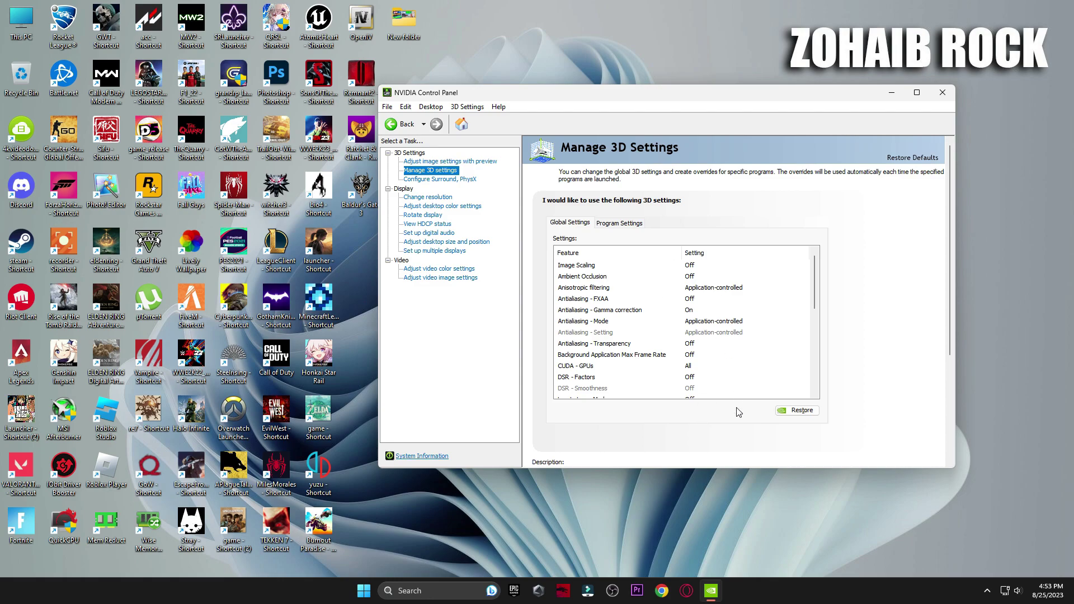
scroll(716, 364, down, 1)
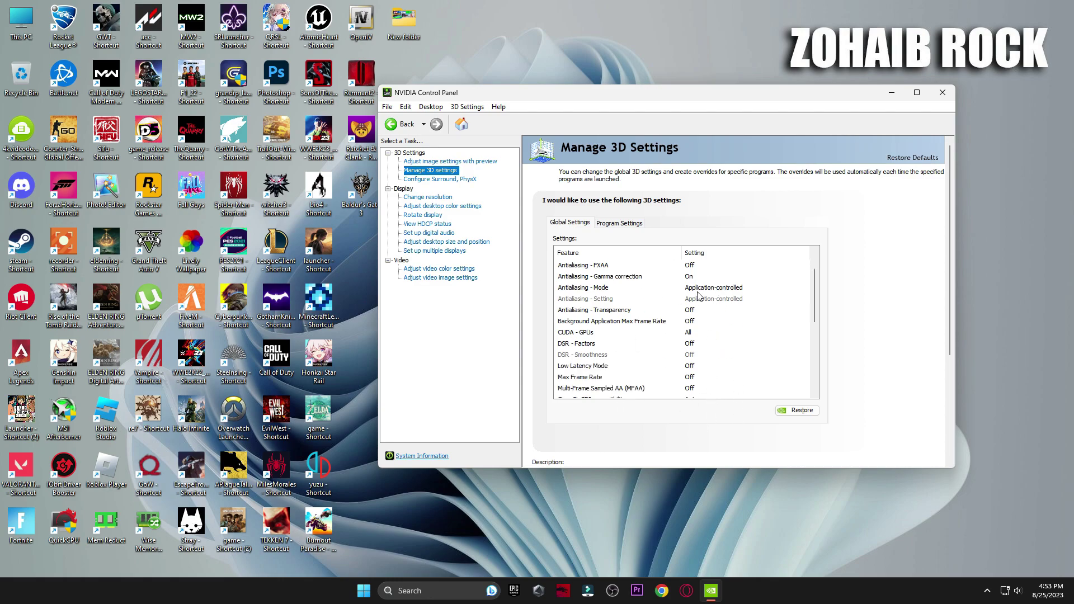
scroll(711, 335, down, 2)
scroll(712, 319, down, 2)
scroll(728, 372, down, 1)
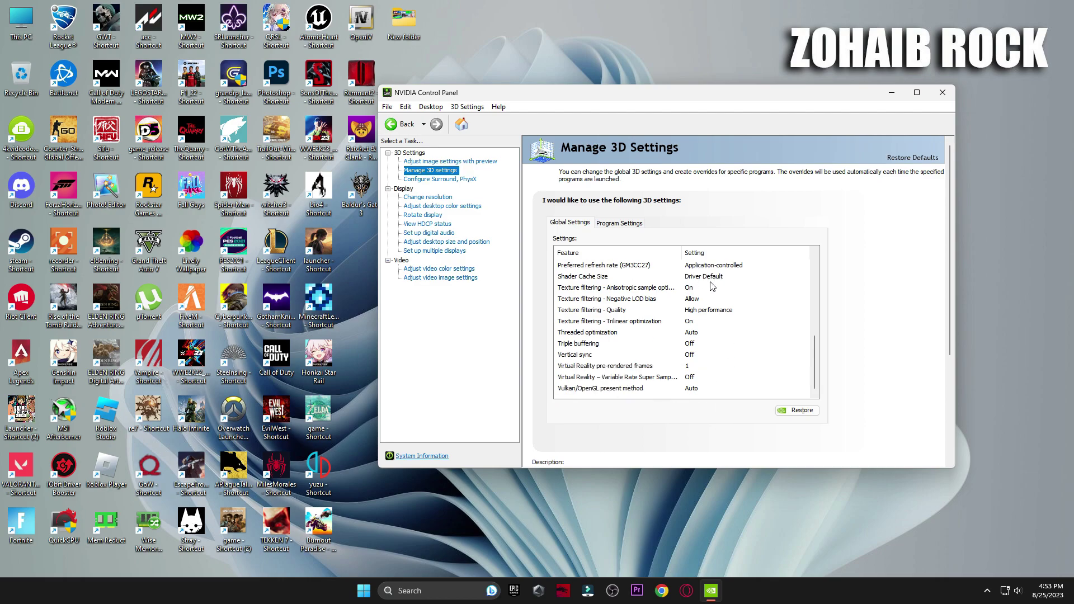
Choose NVIDIA GeForce RTX 3070 as the PhysX processor
click(448, 179)
click(750, 241)
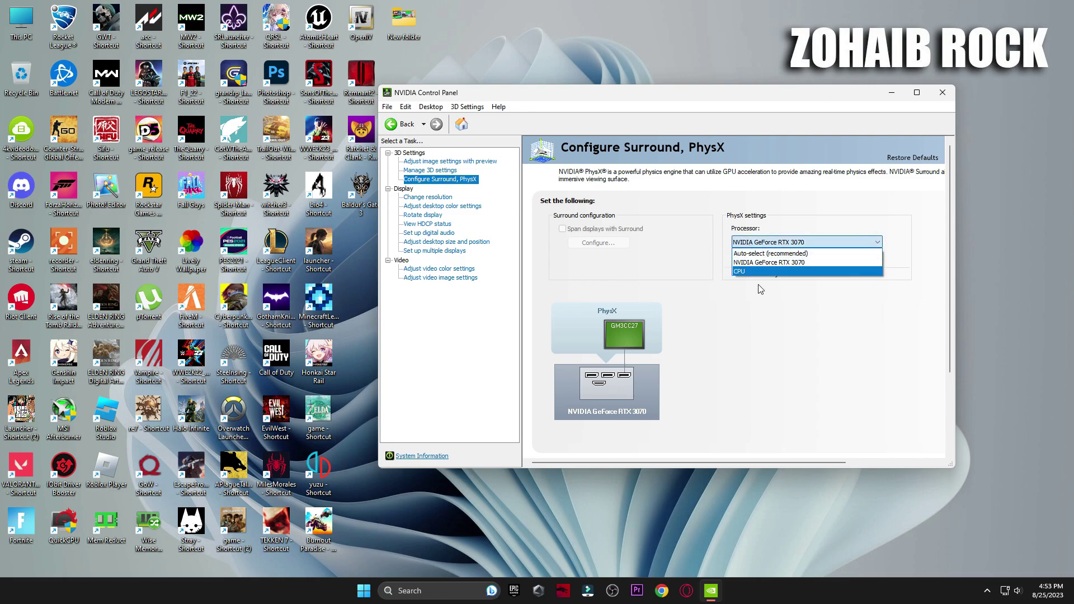
click(783, 267)
Set the display's refresh rate to 165Hz at the 1920 × 1080 PC resolution and apply the change
click(452, 201)
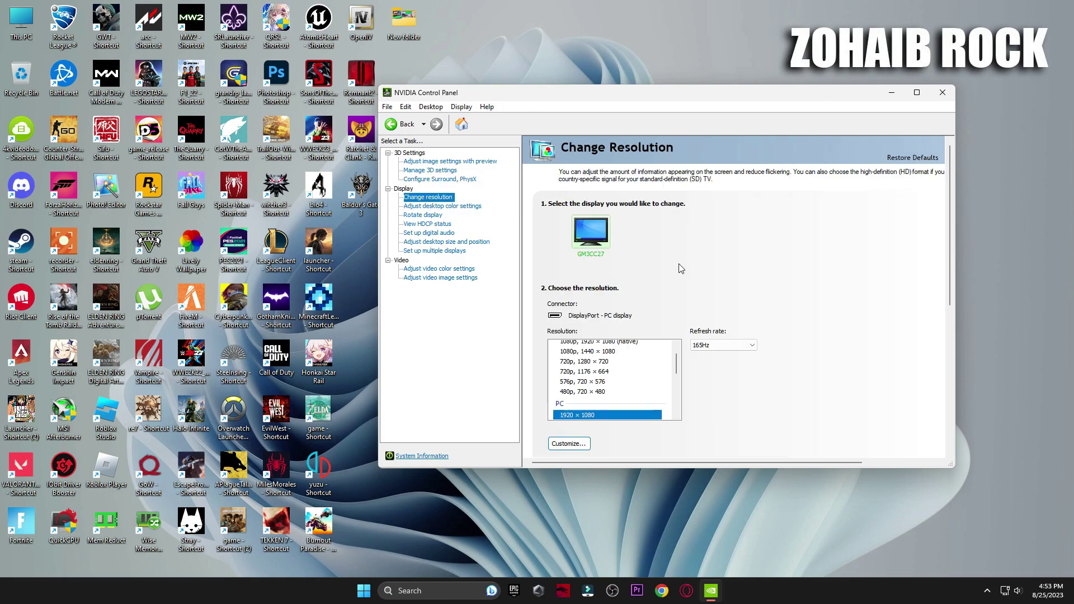
scroll(862, 291, down, 2)
scroll(615, 304, up, 2)
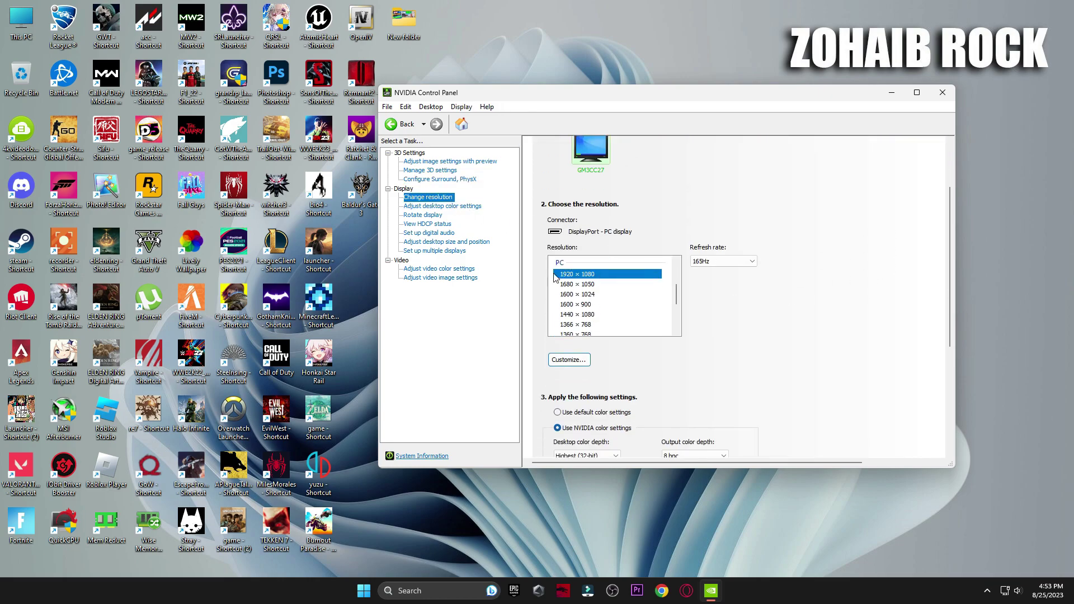
click(727, 263)
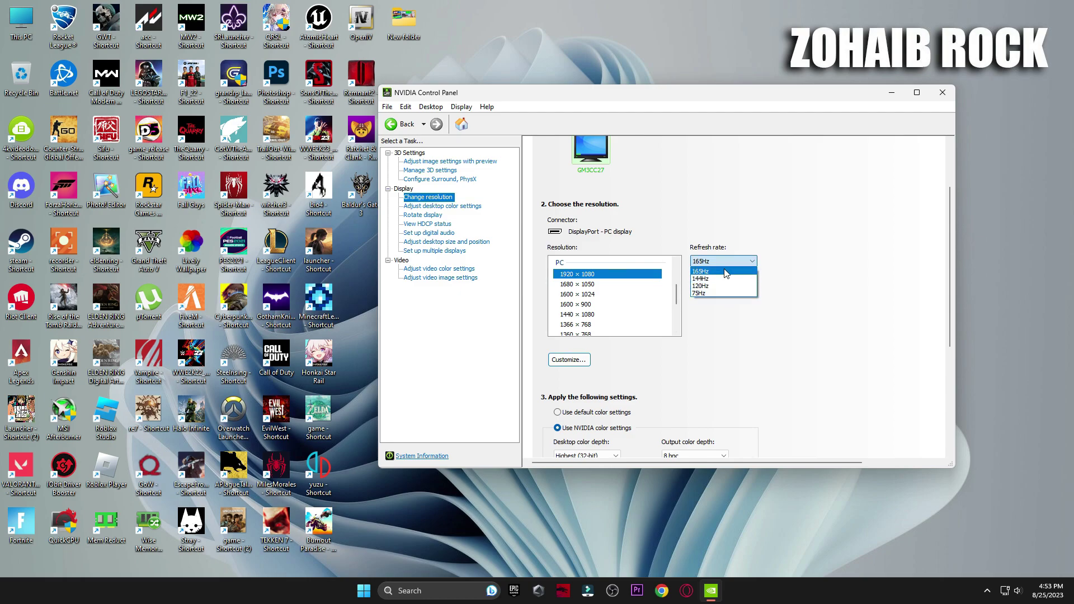
click(723, 271)
scroll(793, 297, down, 2)
scroll(635, 411, down, 1)
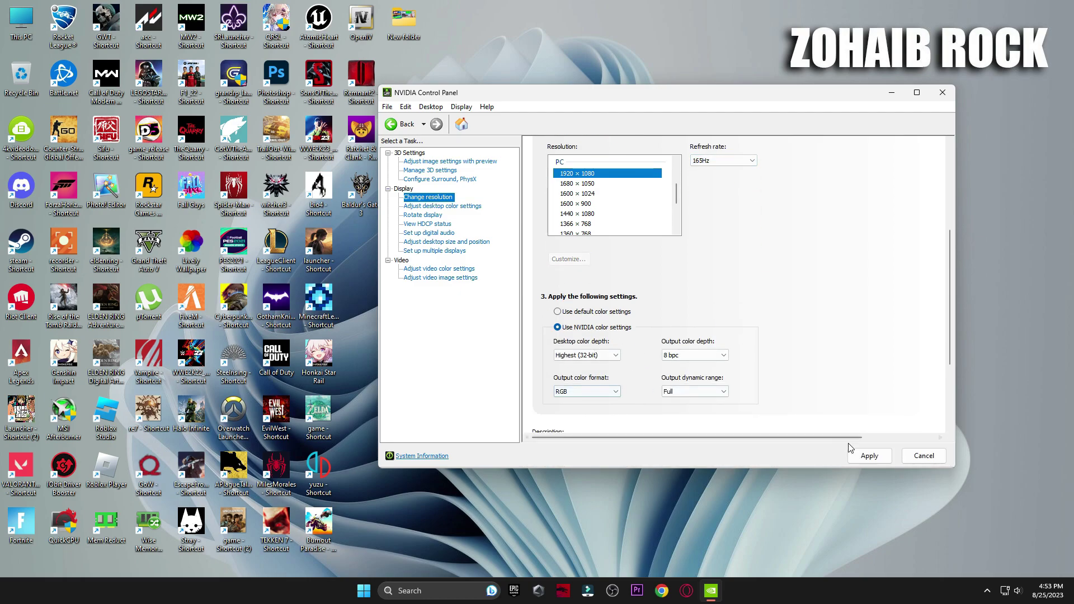
click(868, 455)
click(722, 298)
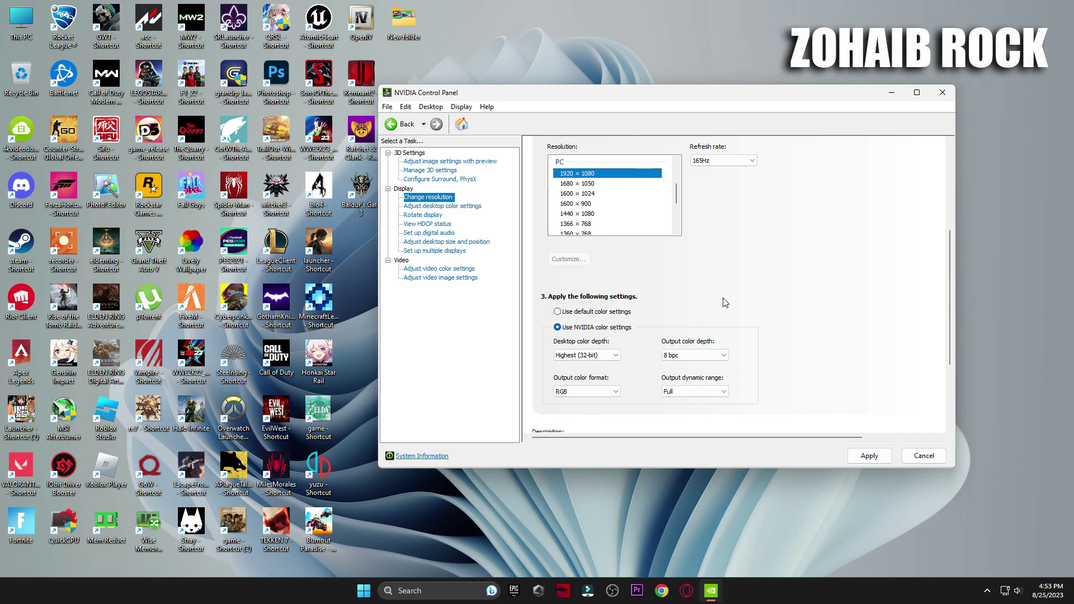
Review the remaining Display and Video pages, from desktop color settings to video image settings, and close NVIDIA Control Panel
click(445, 207)
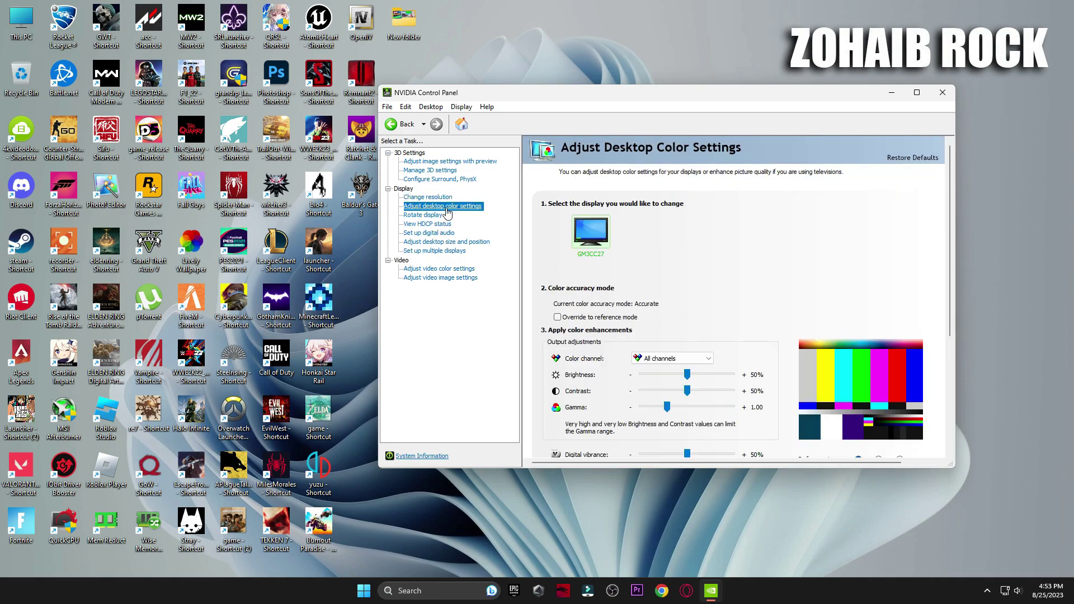
scroll(895, 235, down, 1)
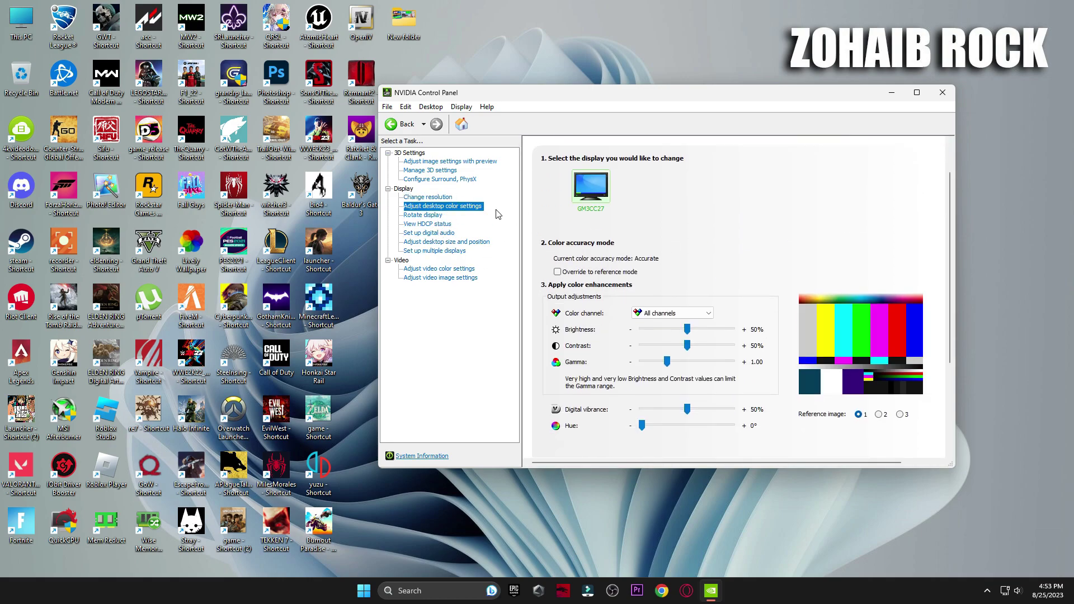
click(431, 216)
click(431, 225)
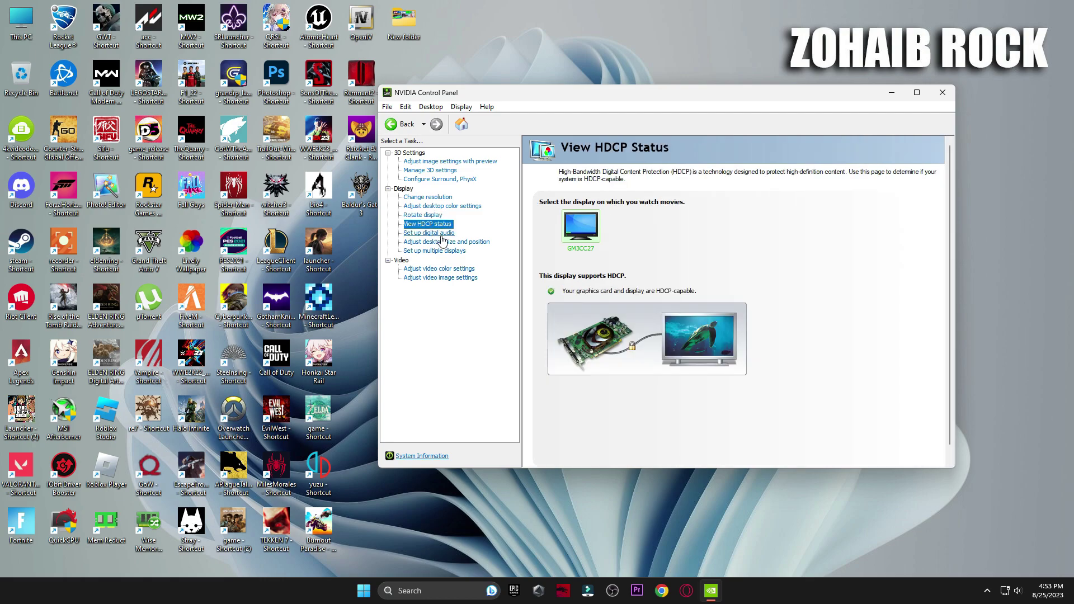
click(445, 234)
click(453, 243)
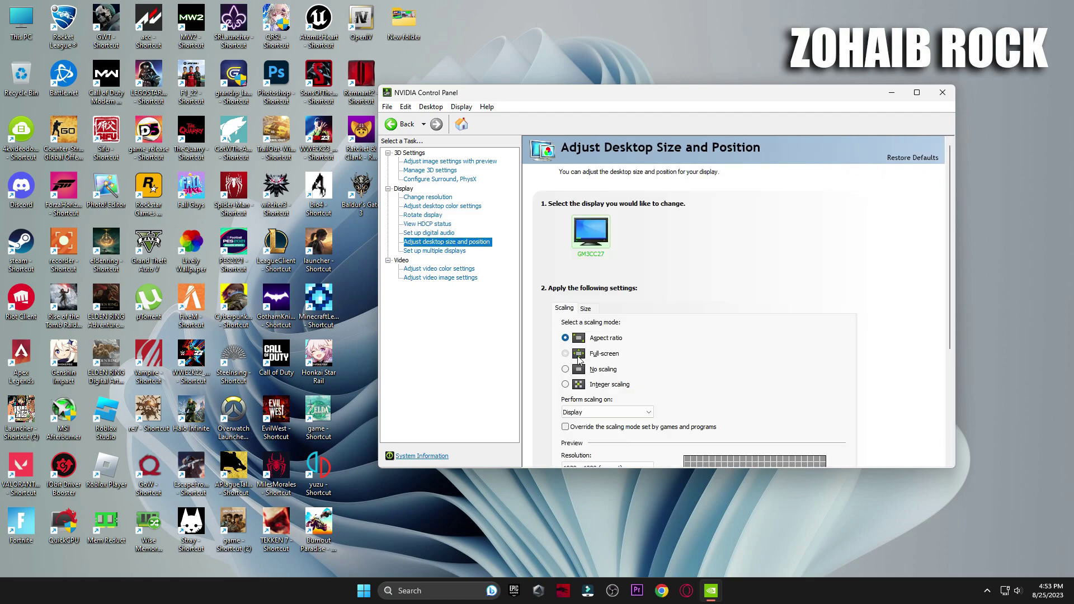
scroll(772, 330, down, 3)
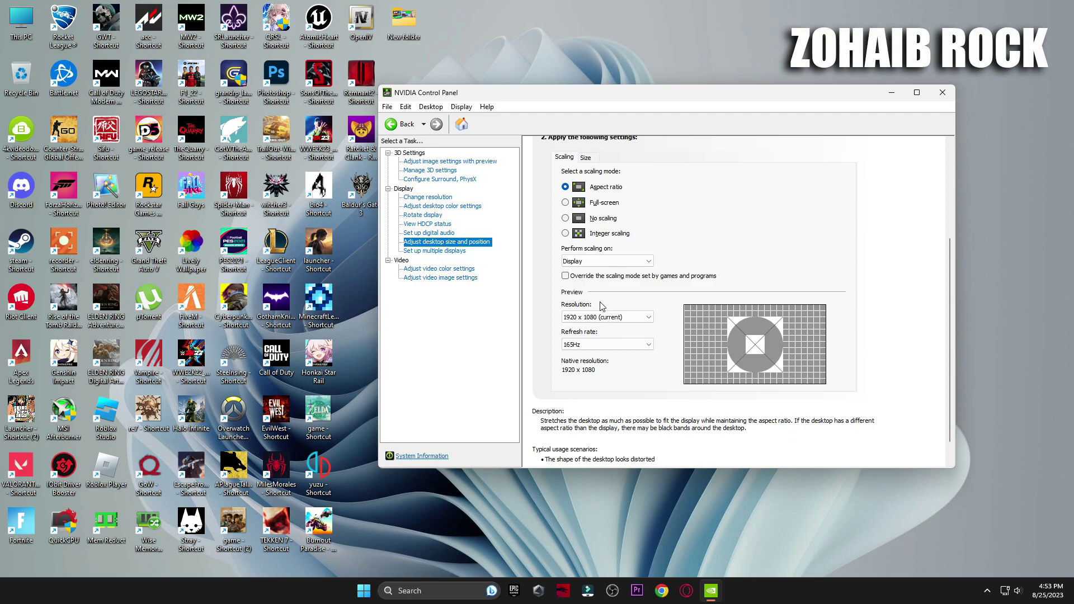
click(442, 251)
click(466, 270)
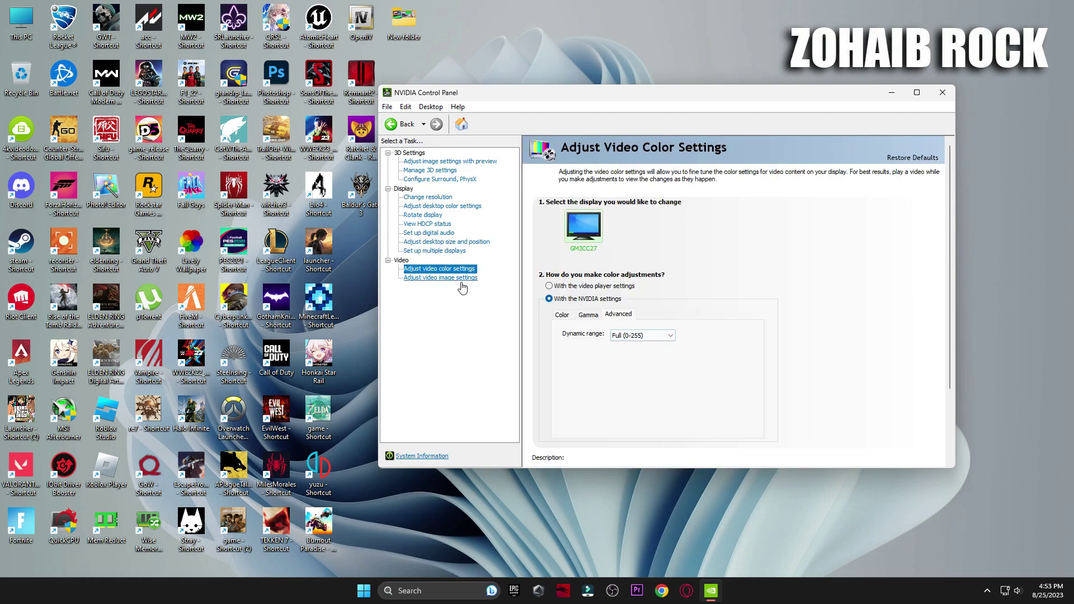
click(459, 279)
click(475, 164)
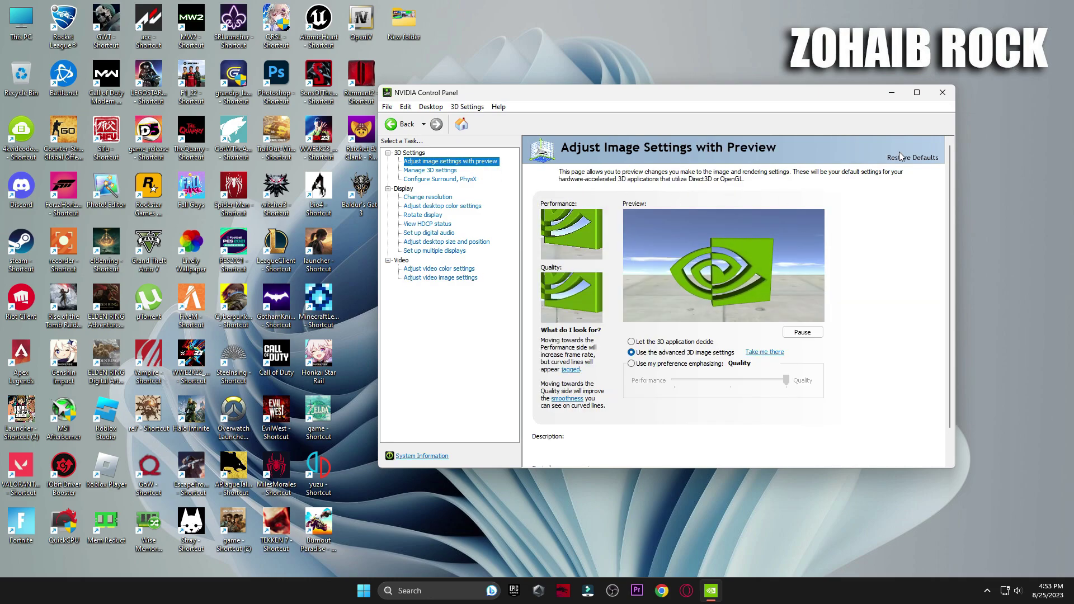
key(alt+F4)
Open the 64bit folder of Quick-CPU inside the boost pack's 4 Power Plan folder
double_click(573, 129)
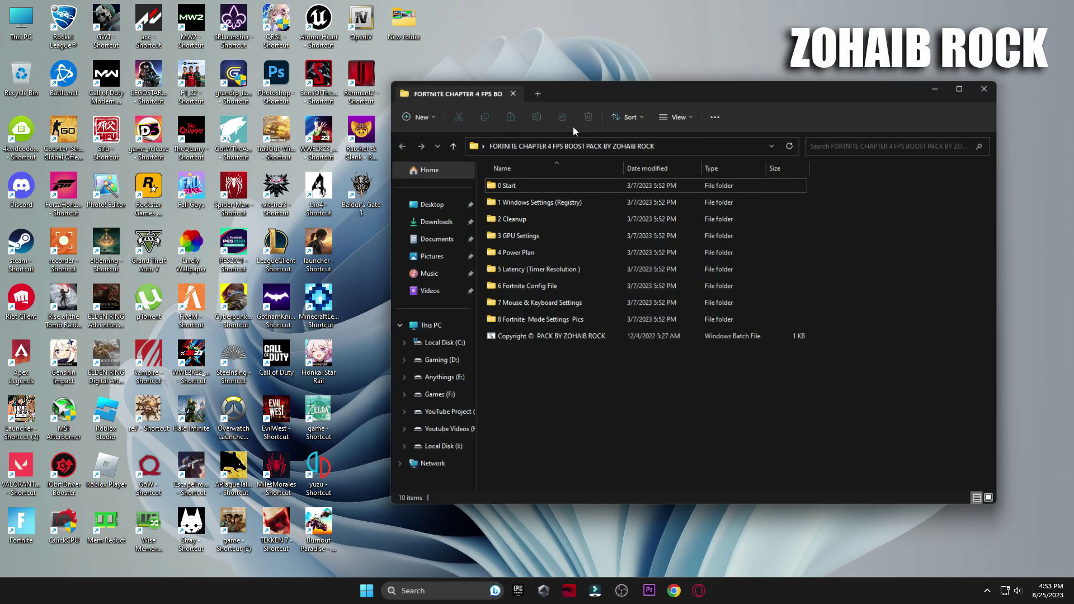
click(526, 252)
double_click(526, 252)
double_click(511, 182)
double_click(512, 198)
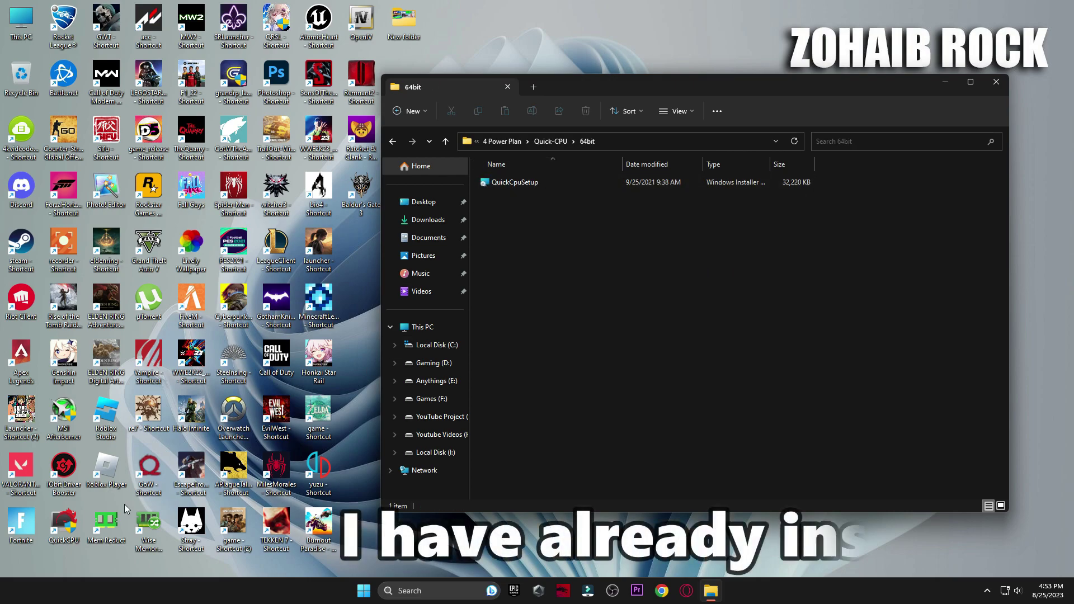
Launch the installed QuickCPU from the desktop, apply the High performance system power plan, and close the program
click(71, 522)
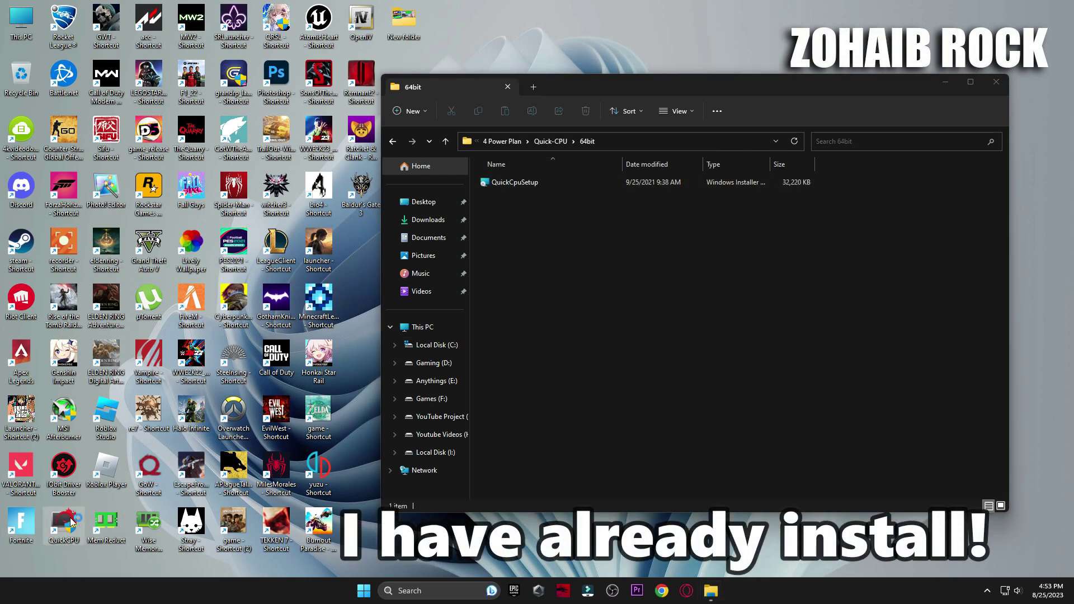
click(994, 83)
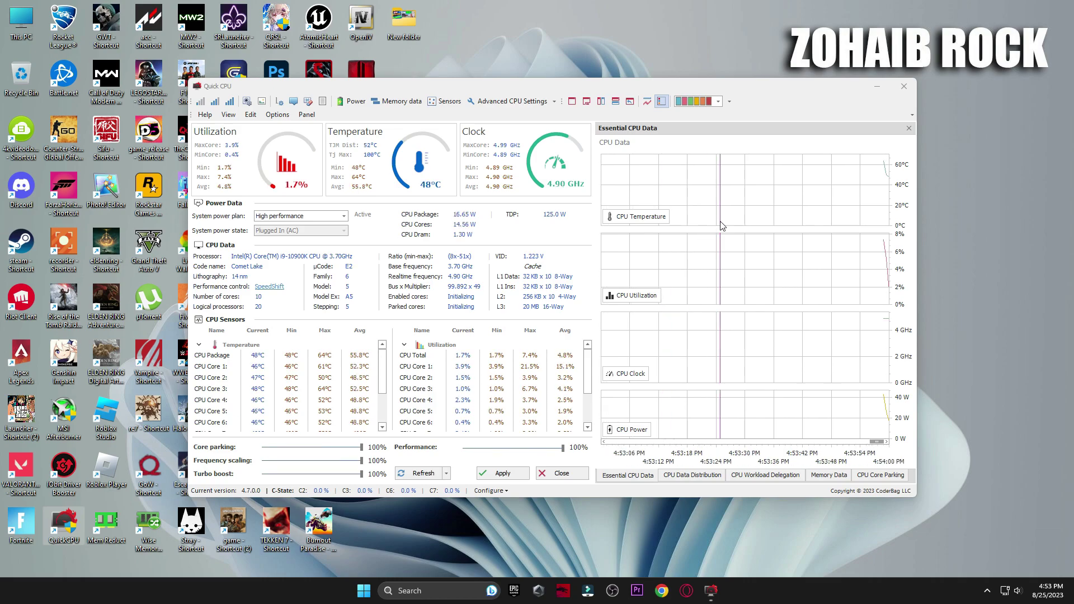
drag(600, 81, 724, 91)
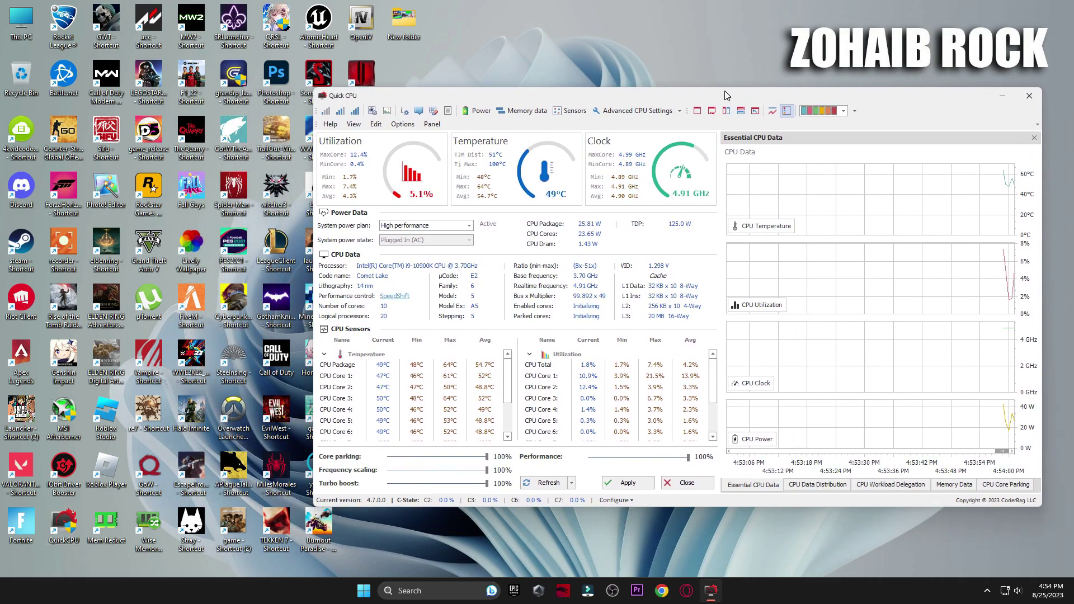
click(470, 221)
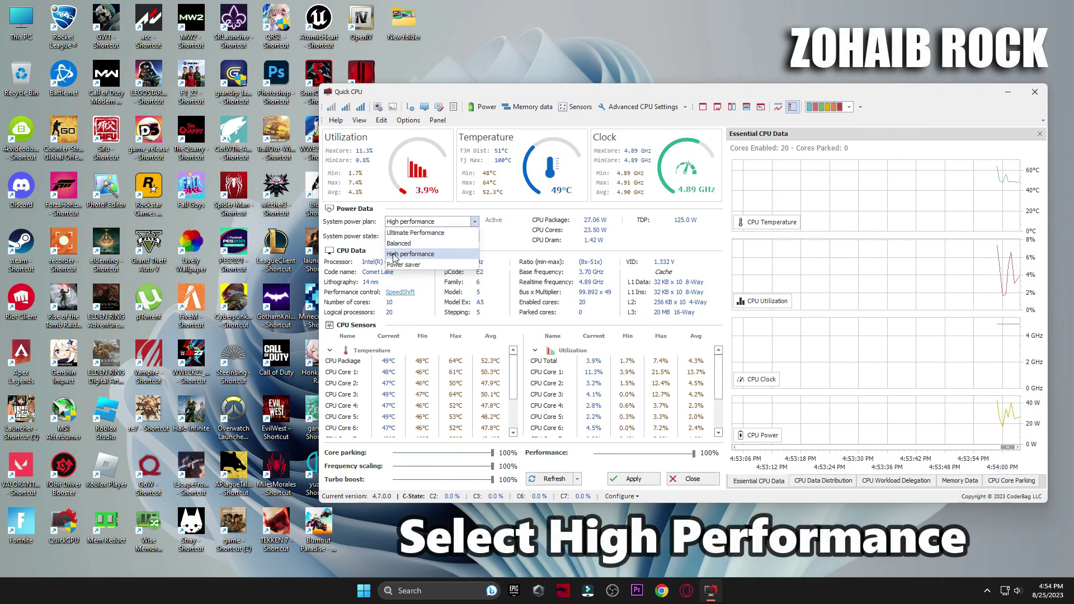
click(417, 255)
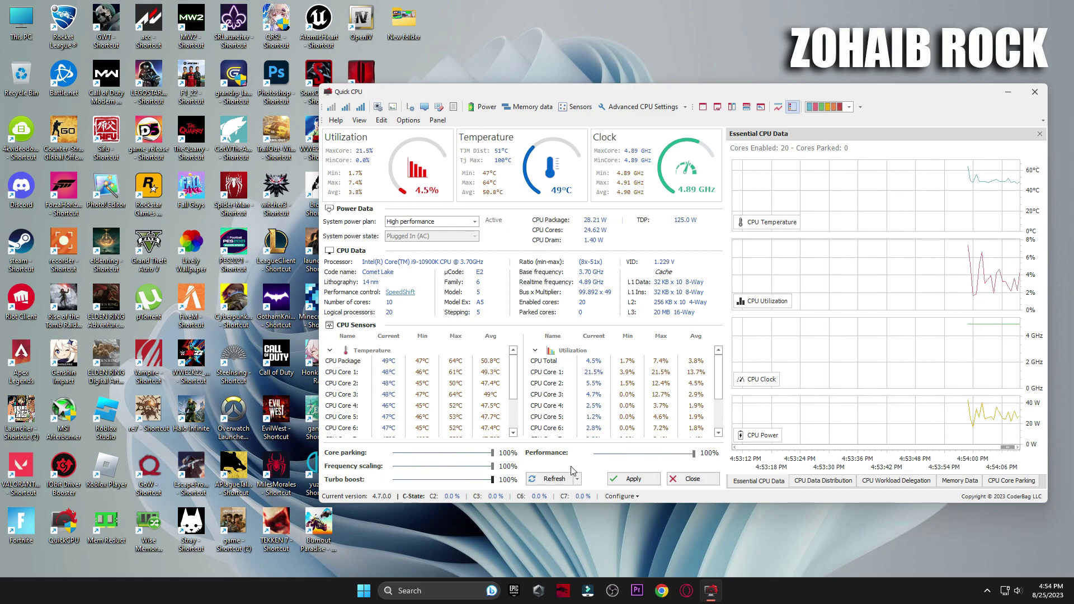
click(633, 479)
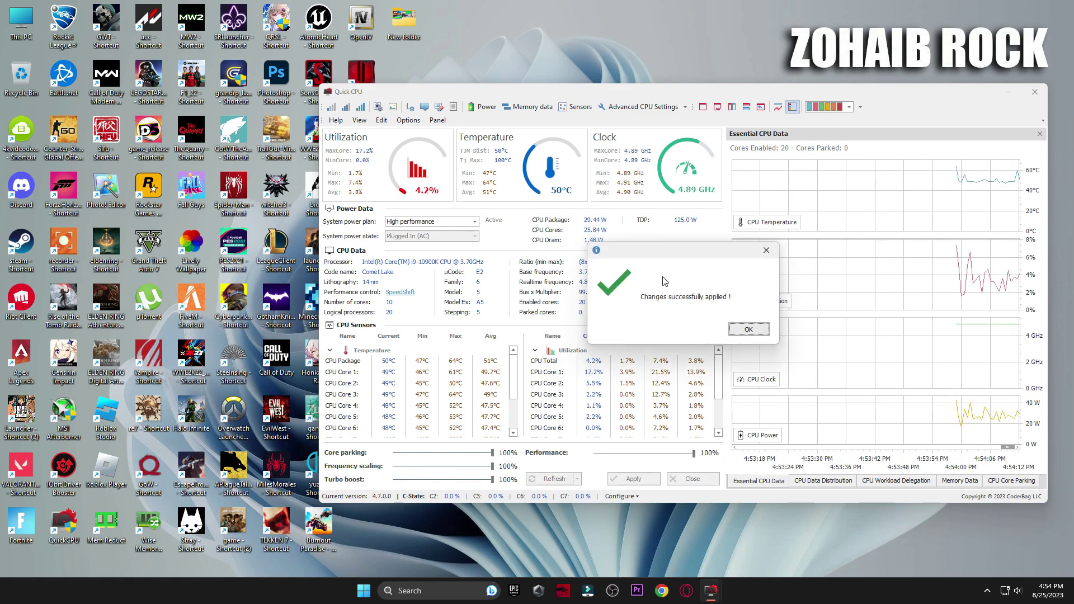
click(748, 328)
click(693, 479)
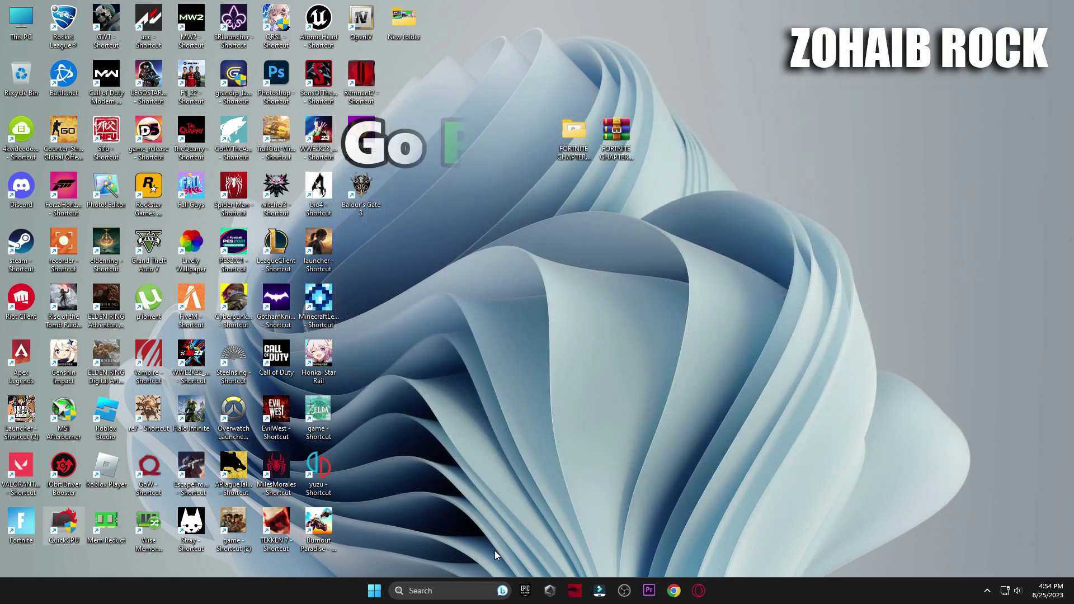
Search Windows for "power" and open the Choose a power plan page
click(479, 591)
text(p)
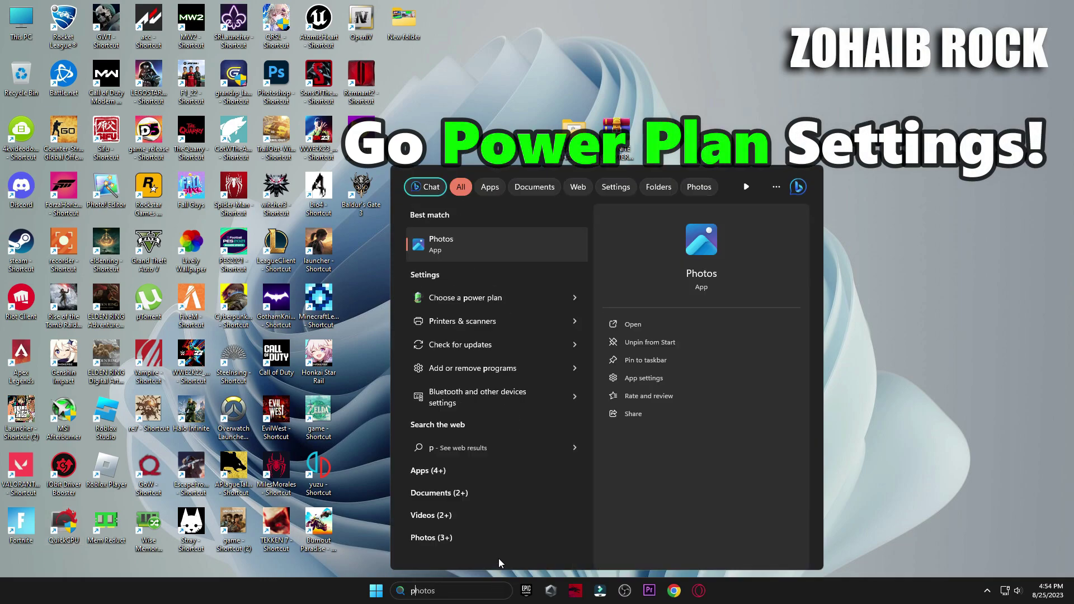
text(ower)
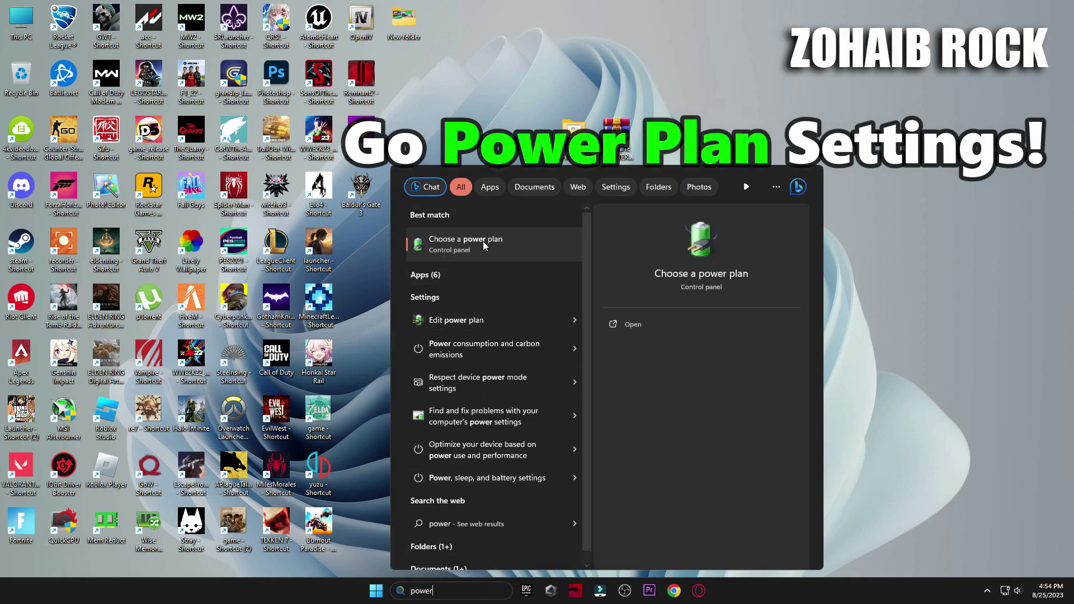
click(529, 239)
drag(638, 91, 711, 87)
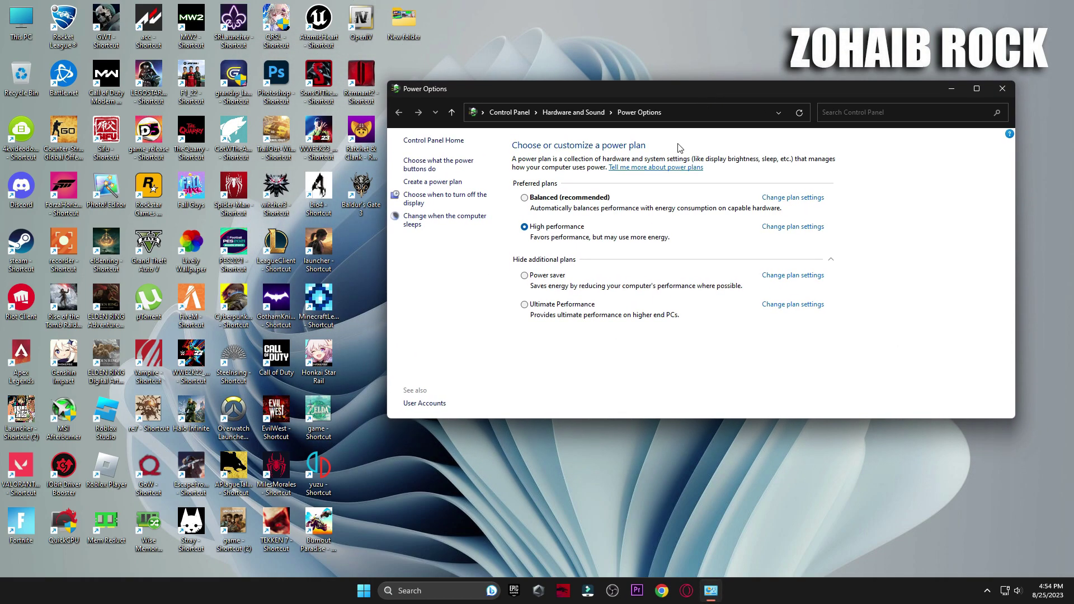
Check the additional power plans list in Power Options and close the window
click(816, 262)
click(833, 260)
click(842, 265)
click(1002, 91)
Run Timer Resolution from the boost pack's 5 Latency (Timer Resolution) folder, set it to Maximum, and minimize it
double_click(566, 140)
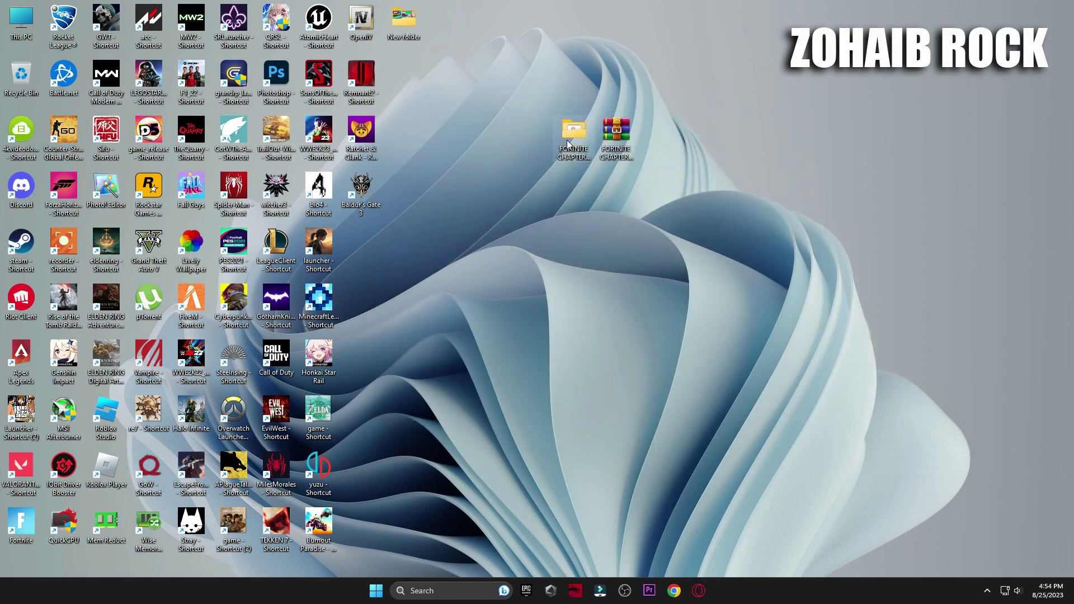
double_click(535, 273)
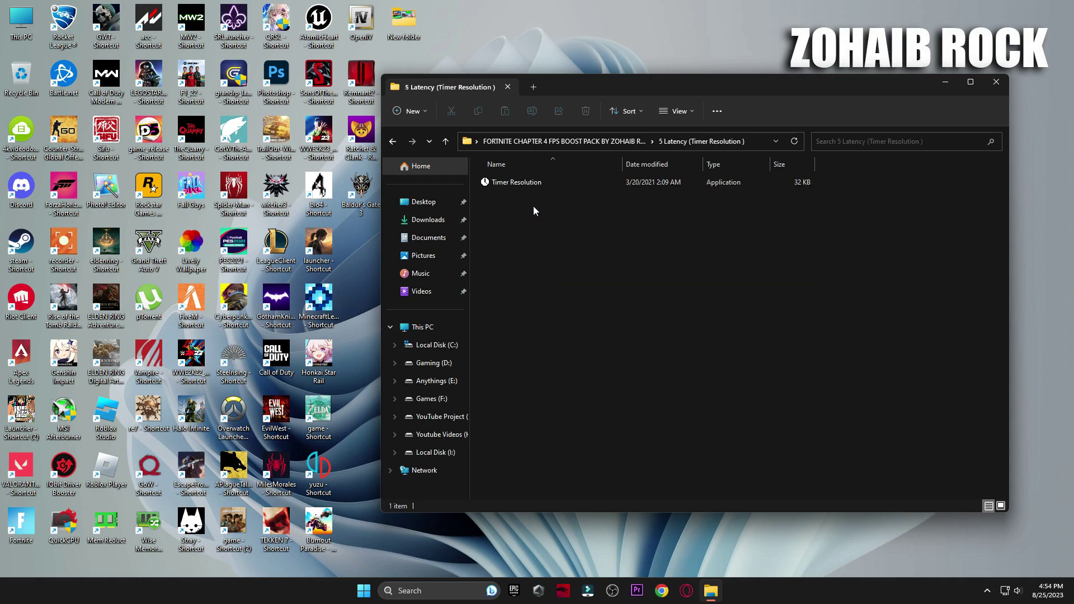
double_click(532, 183)
drag(524, 246, 732, 238)
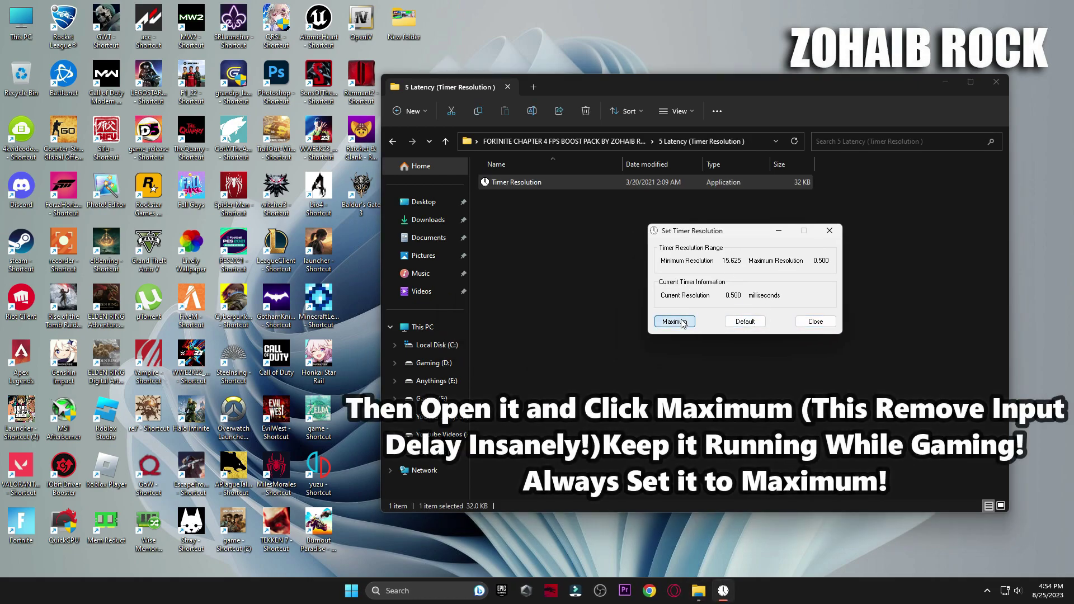
click(779, 231)
Copy the GameUserSettings file from the boost pack's 6 Fortnite Config File folder
click(392, 142)
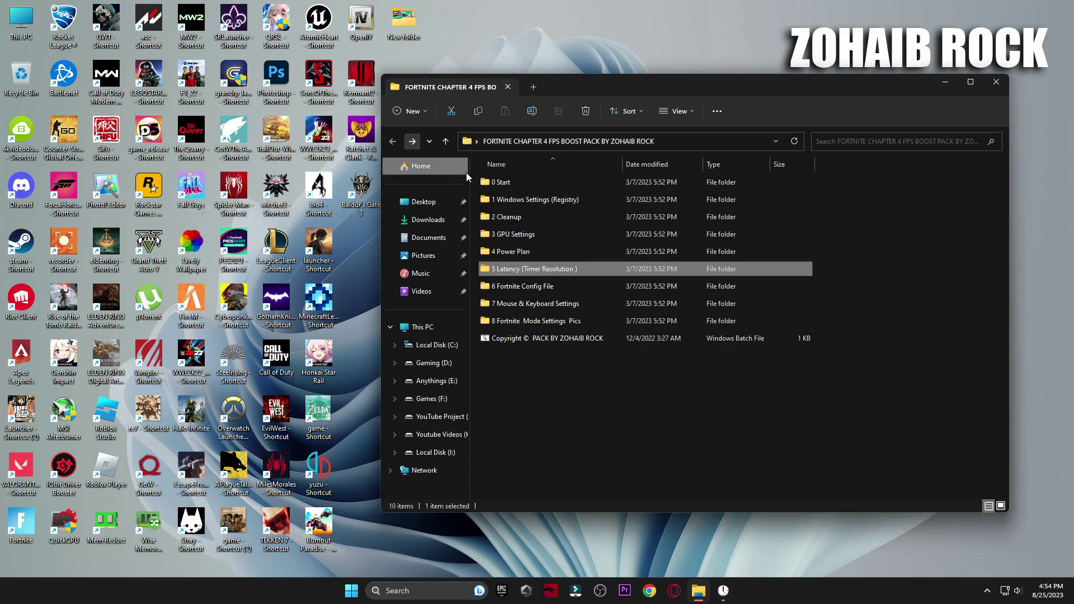
double_click(514, 286)
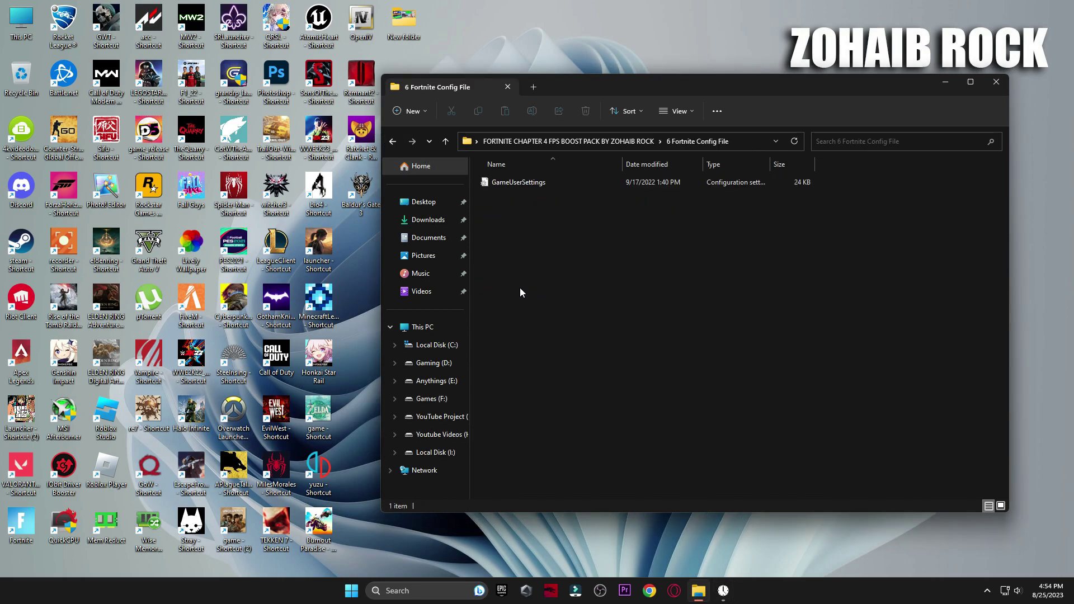
right_click(522, 182)
click(539, 192)
Search Windows for "run" and open the appdata folder through the Run dialog
click(417, 589)
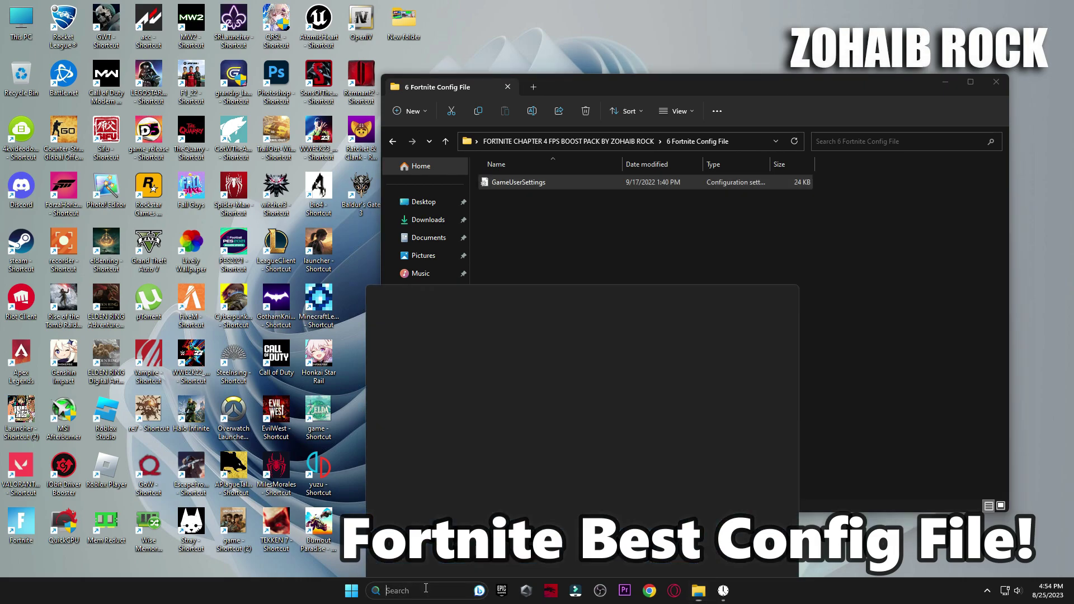
text(run)
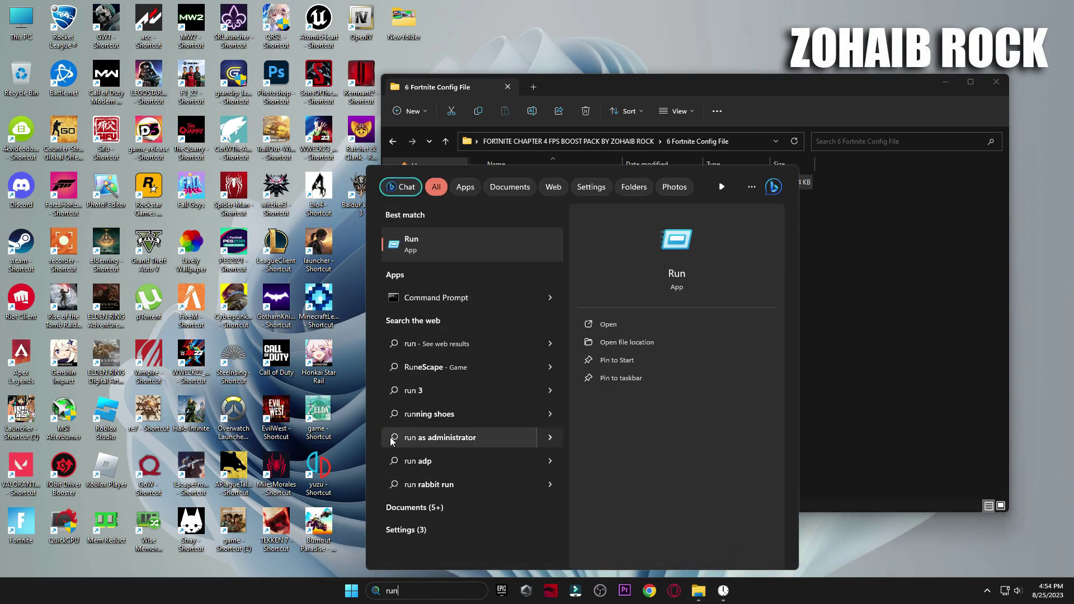
click(443, 248)
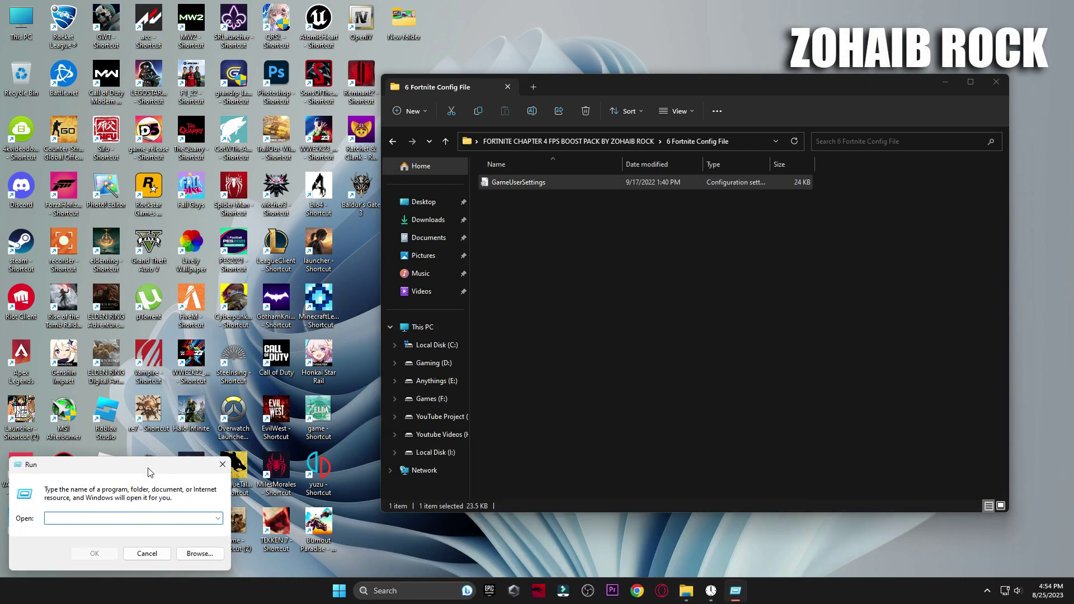
drag(150, 473, 722, 234)
text(a)
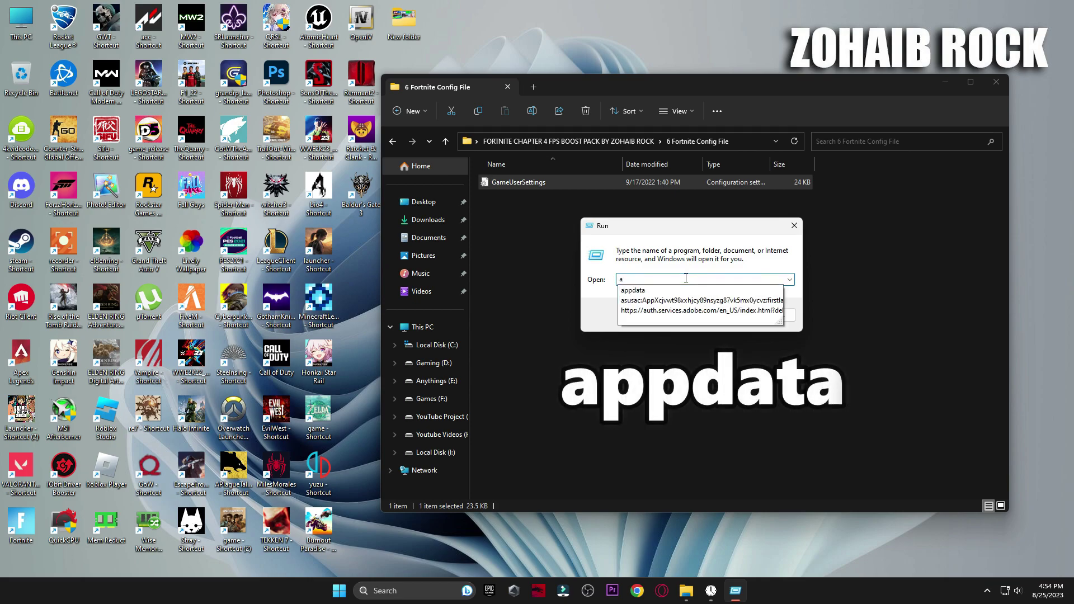
text(ppdata)
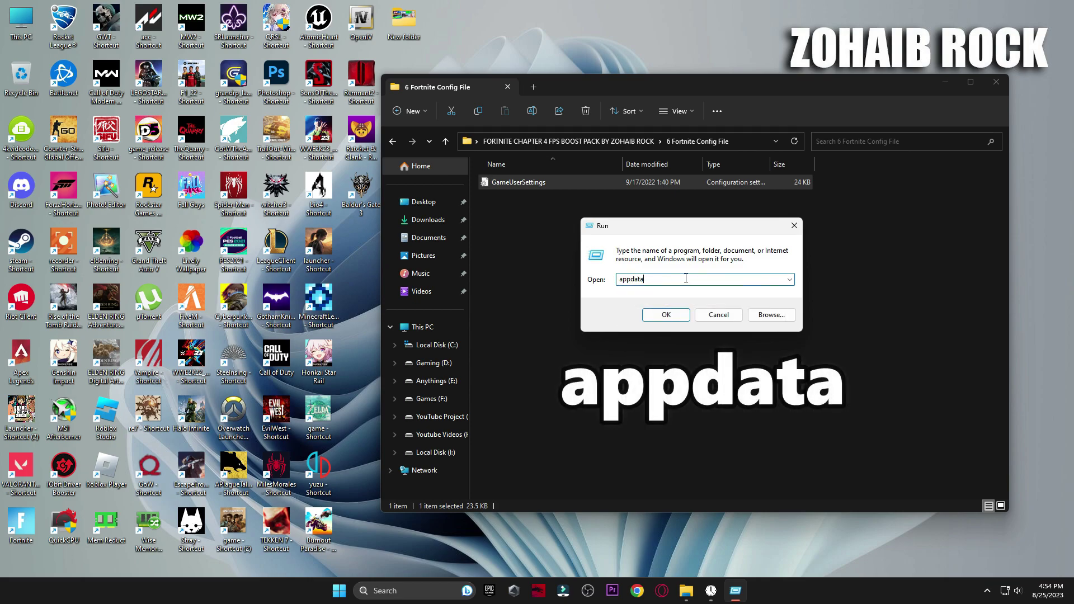
click(664, 311)
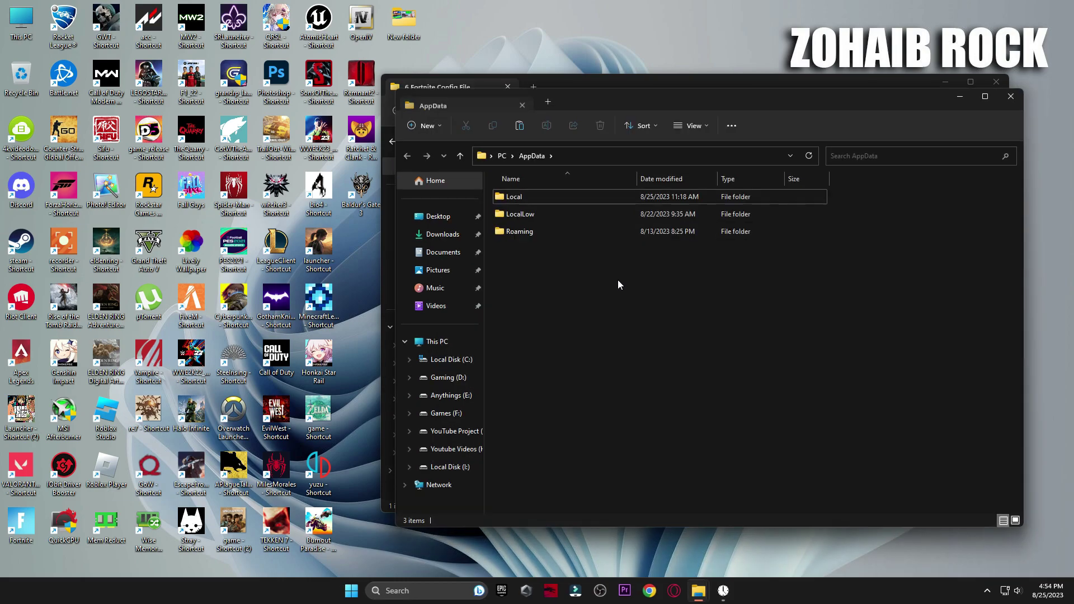
Navigate from AppData to Local, FortniteGame, Saved, Config, and open the WindowsClient folder
double_click(539, 200)
scroll(540, 199, down, 5)
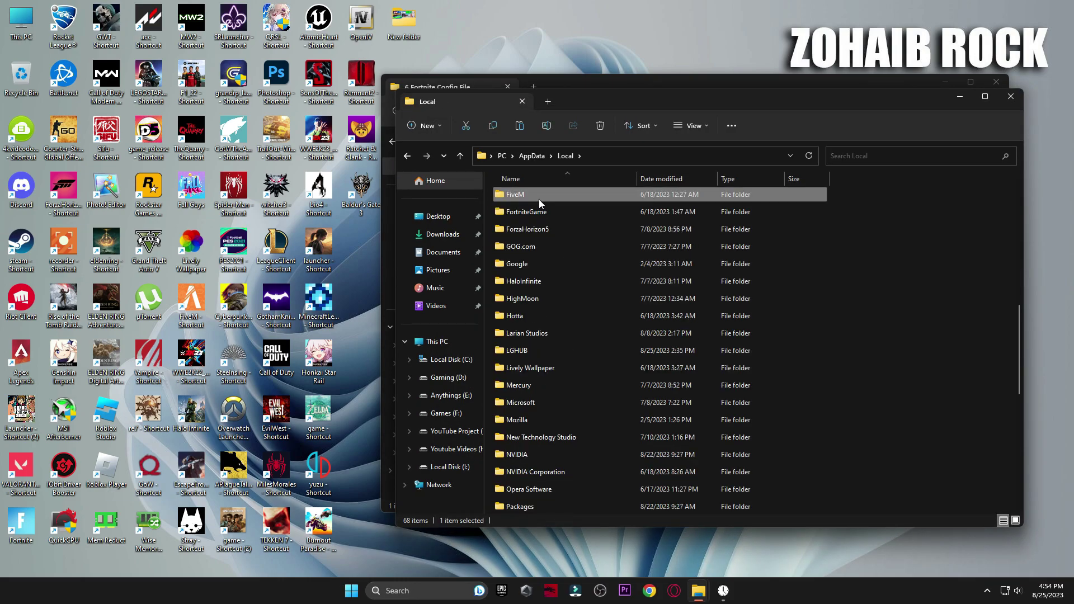
click(534, 210)
double_click(549, 210)
double_click(586, 196)
double_click(588, 215)
double_click(545, 213)
Delete the existing file in WindowsClient, paste the copied GameUserSettings file there, and close the folder window
click(531, 197)
right_click(530, 195)
click(626, 208)
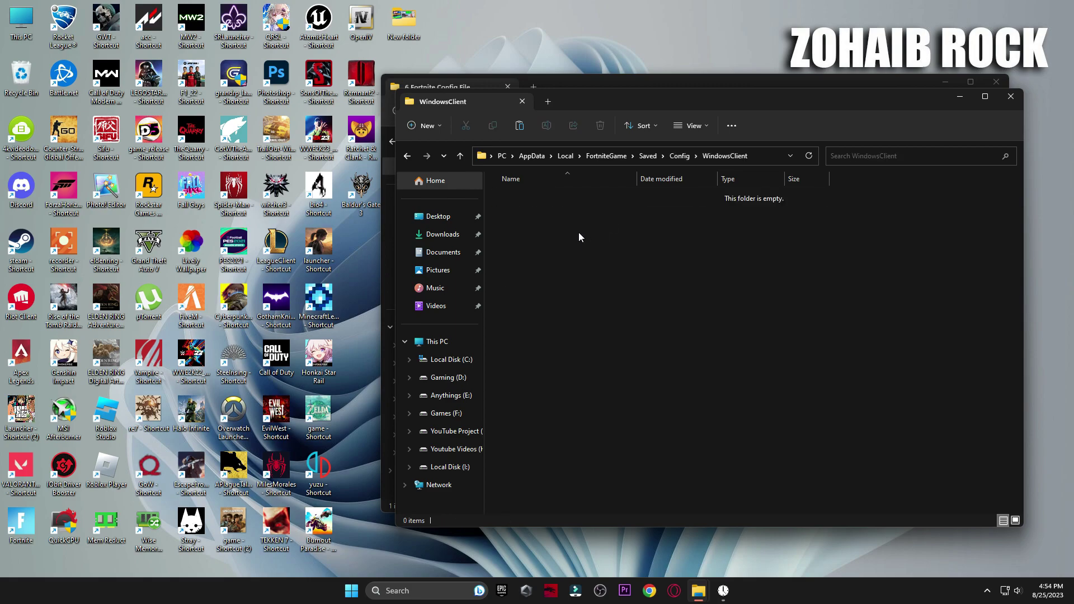
right_click(580, 233)
click(593, 246)
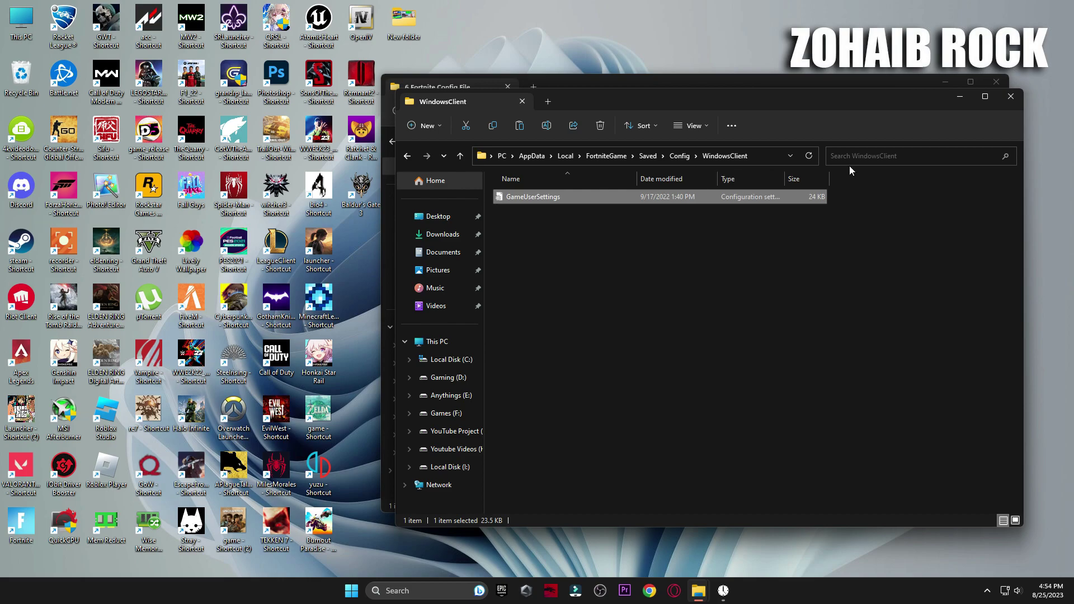
click(1003, 99)
Open M1 Mouse Acceleration from the 7 Mouse & Keyboard Settings folder, check the pointer and button options, and accept the mouse settings
click(392, 142)
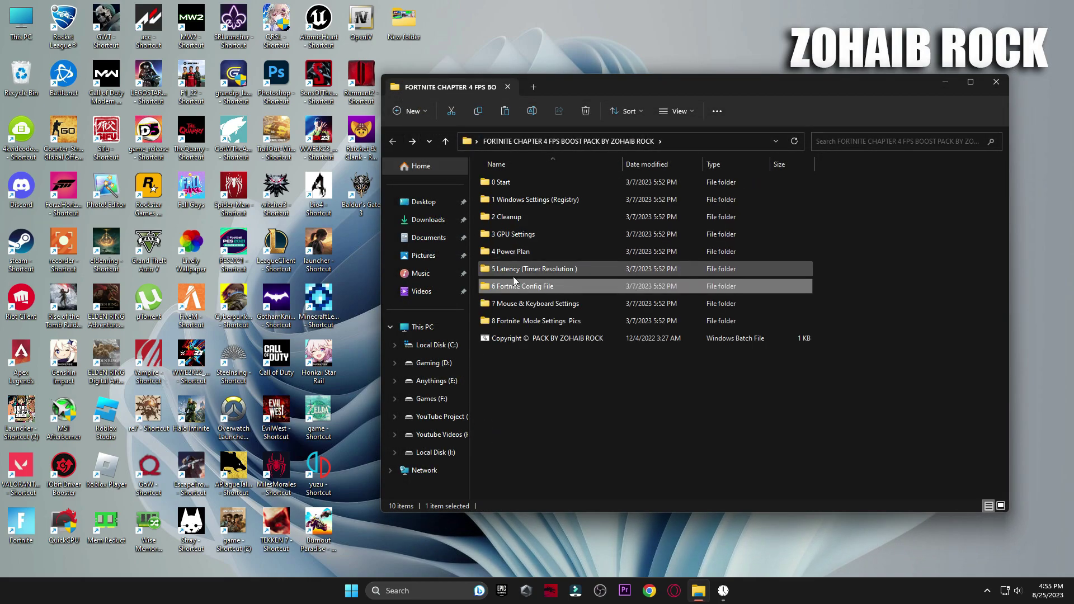
click(519, 307)
double_click(533, 304)
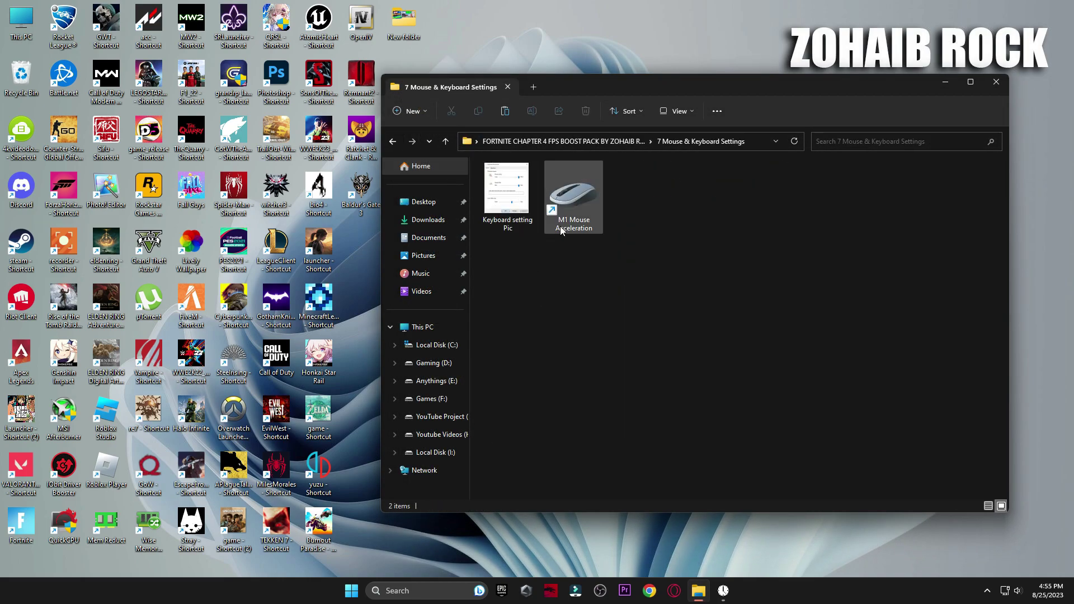
double_click(580, 198)
drag(185, 132, 701, 183)
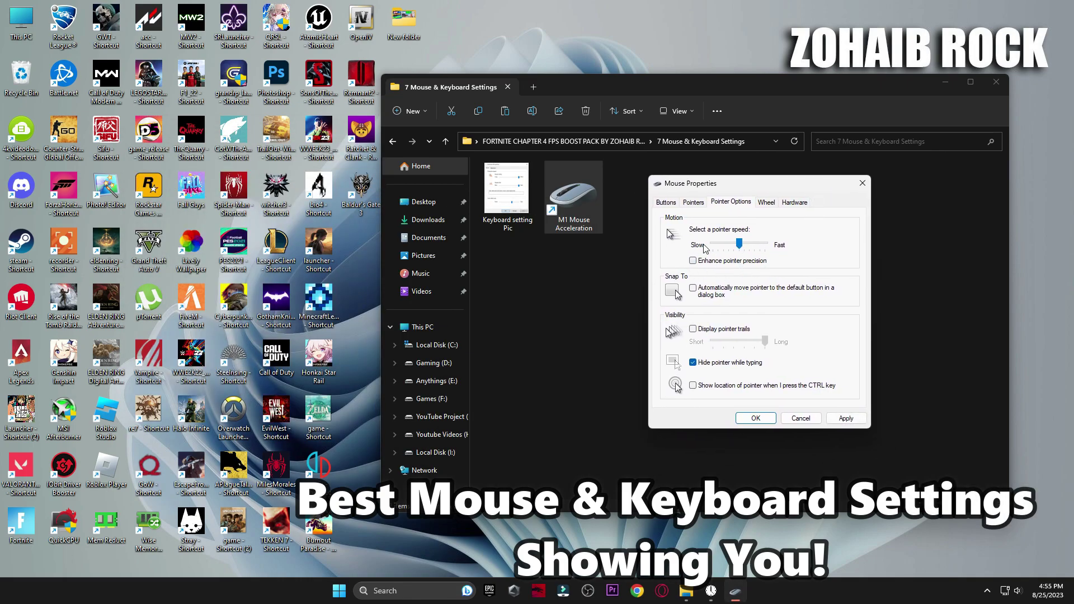
click(669, 203)
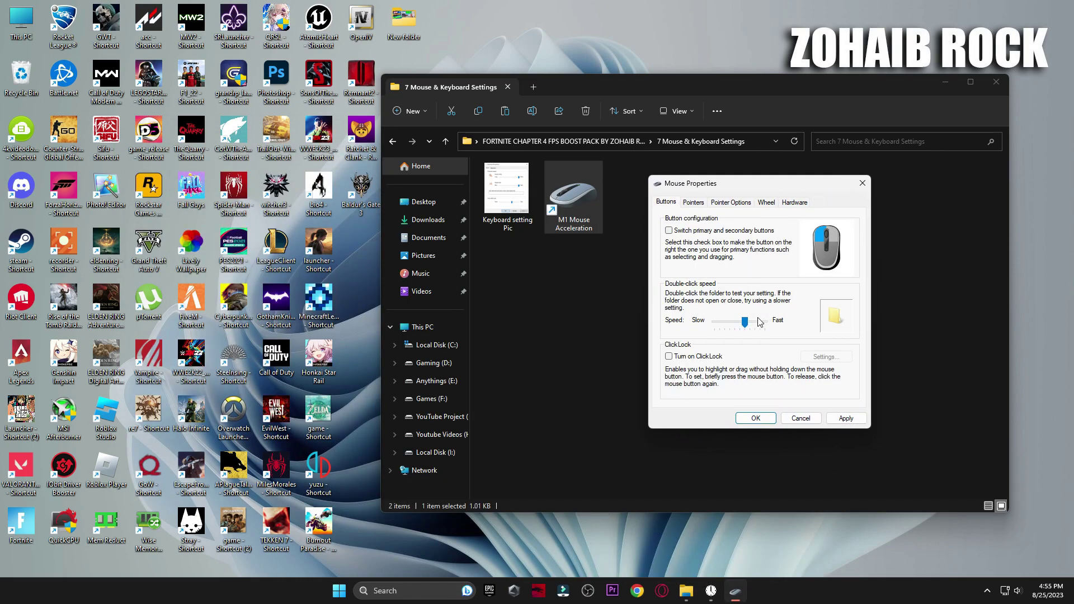
click(756, 418)
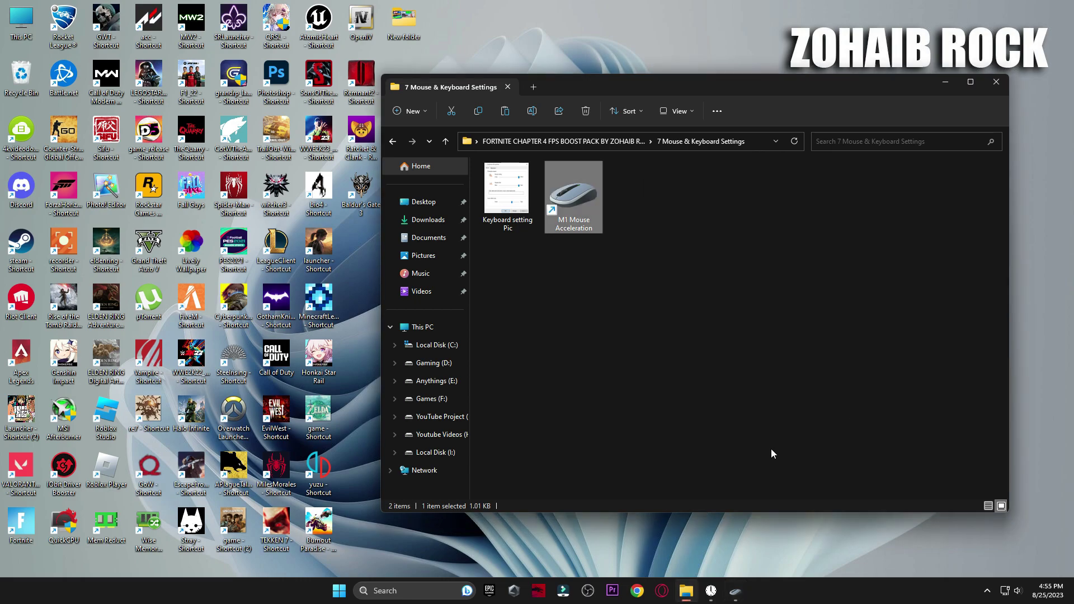
click(736, 591)
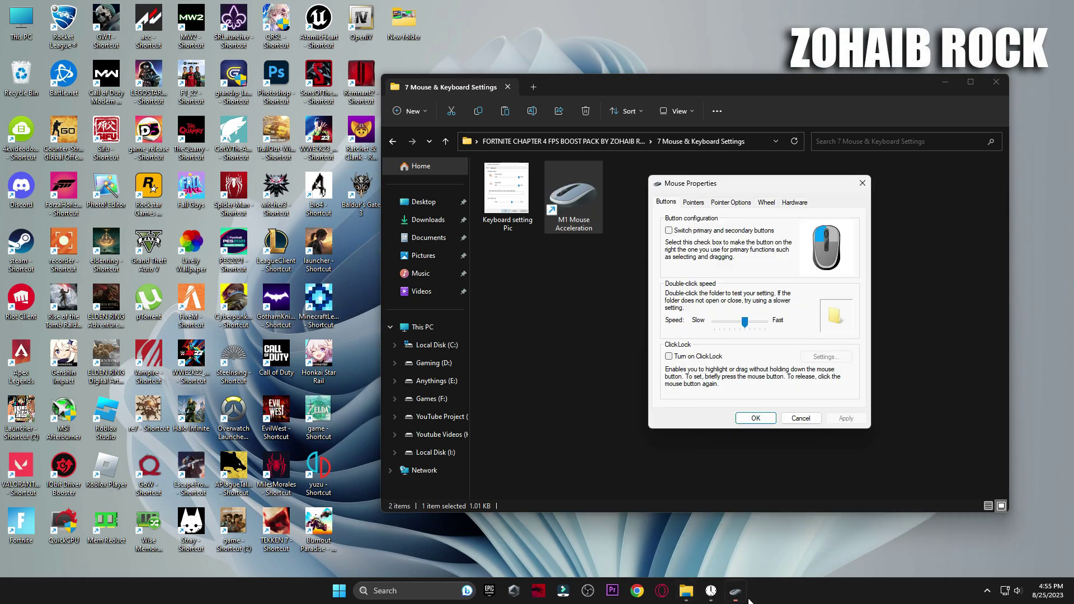
Compare the Keyboard Properties speed settings with the Keyboard setting Pic image, and close both
double_click(507, 216)
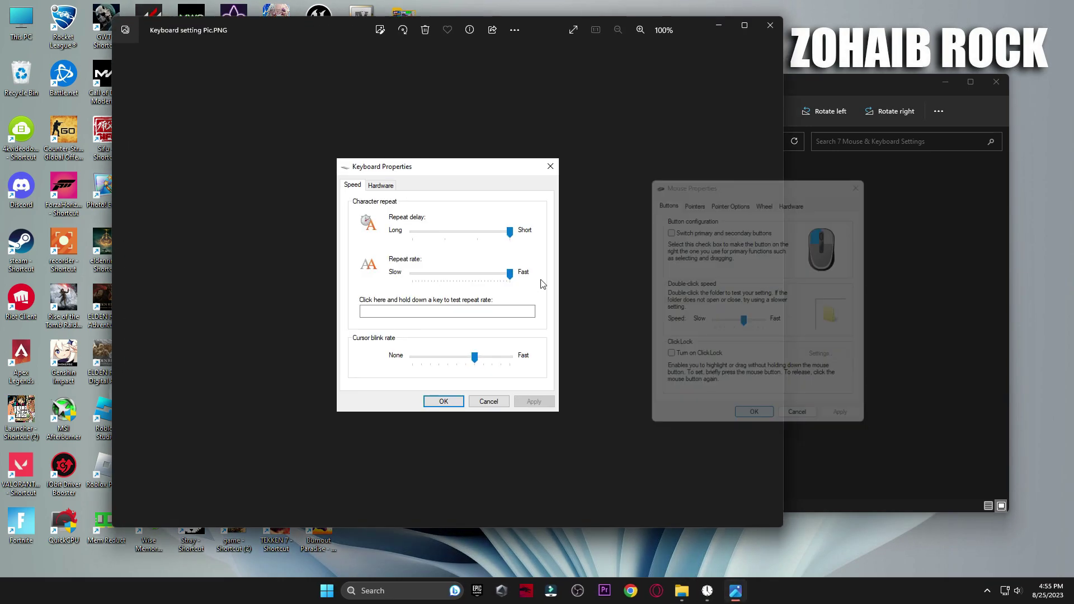
click(424, 591)
text(keyboard)
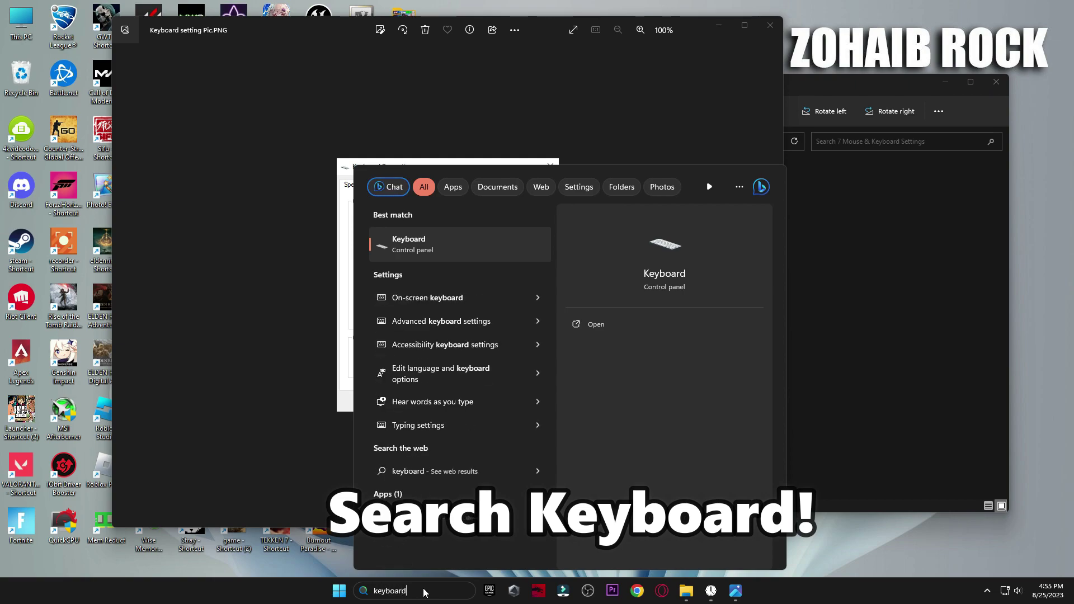
click(415, 244)
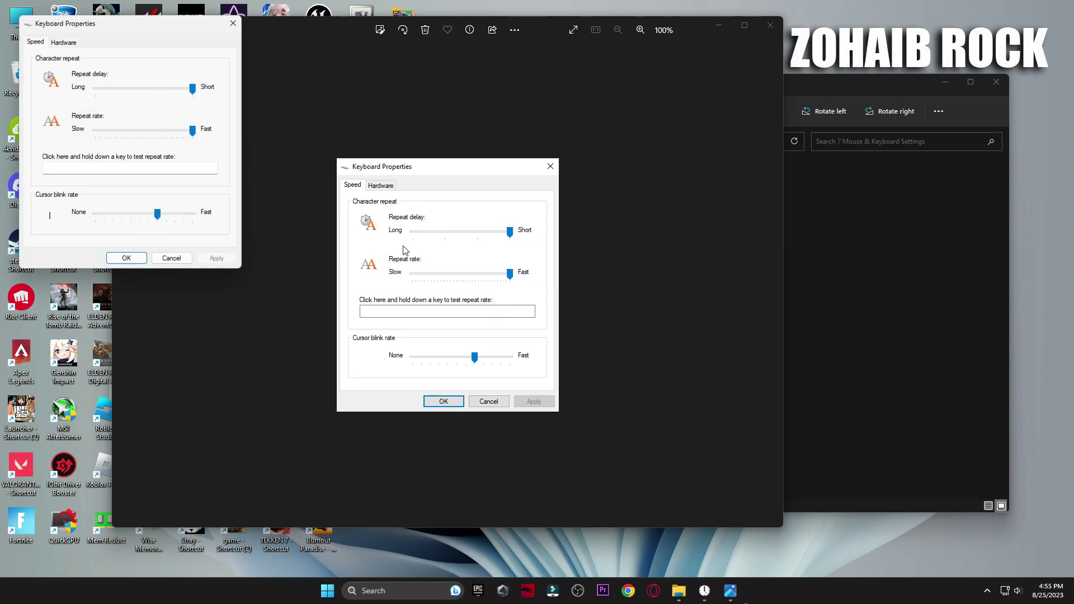
drag(158, 33, 713, 173)
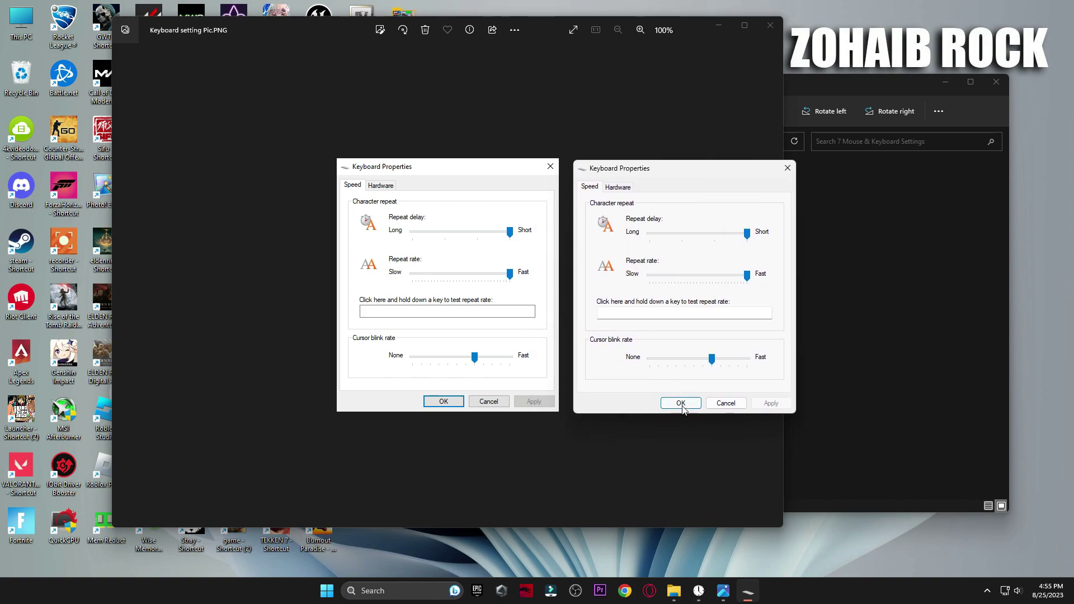
key(Escape)
click(770, 25)
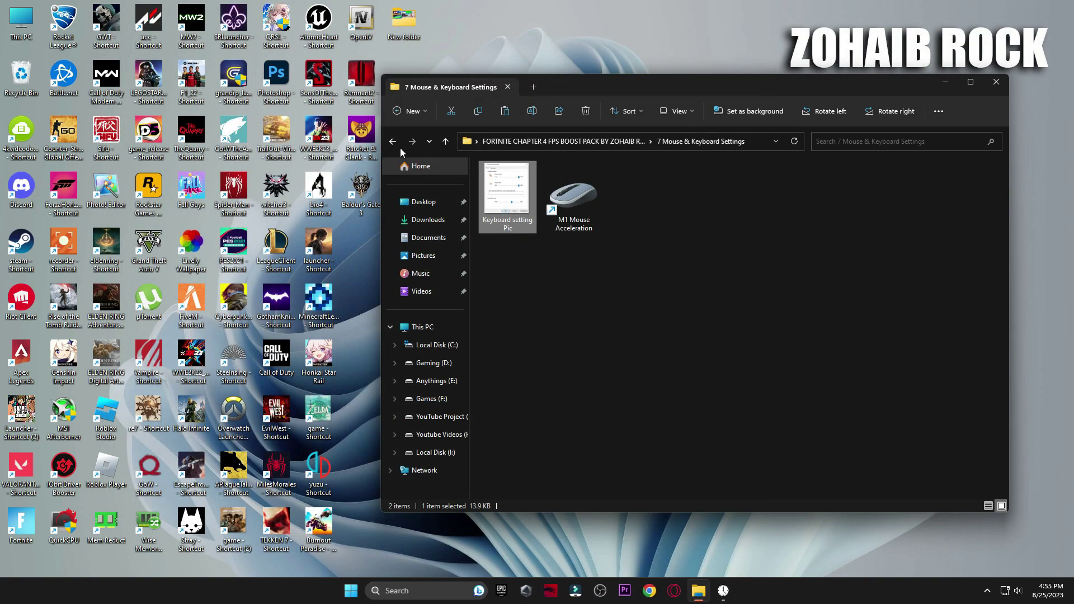
View both Directx 11 Mode pictures in the 8 Fortnite Mode Settings Pics folder and close the image viewer
click(394, 142)
double_click(572, 324)
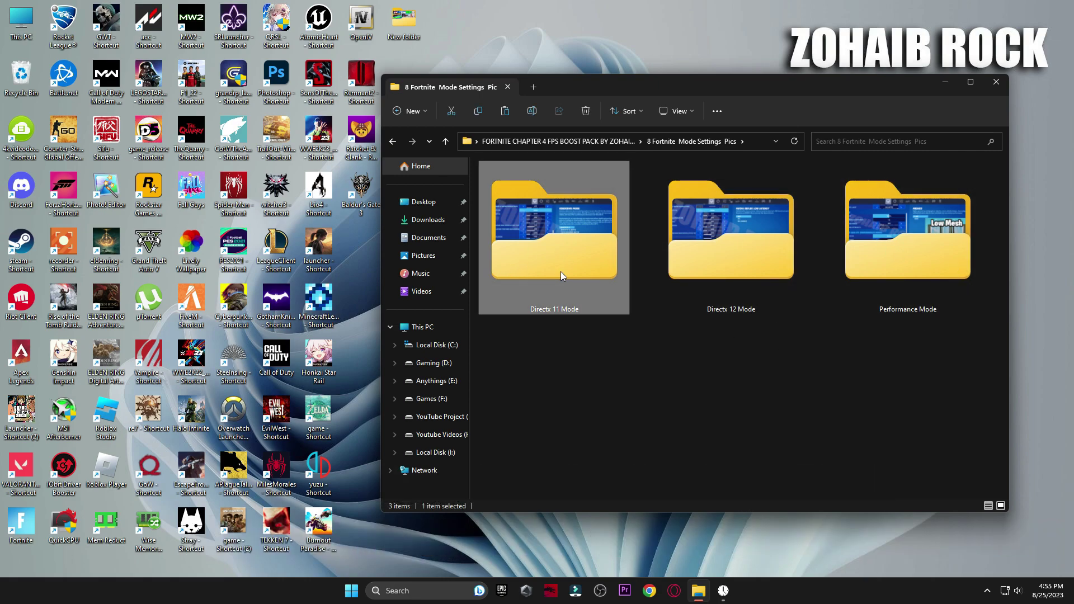
double_click(561, 271)
double_click(507, 201)
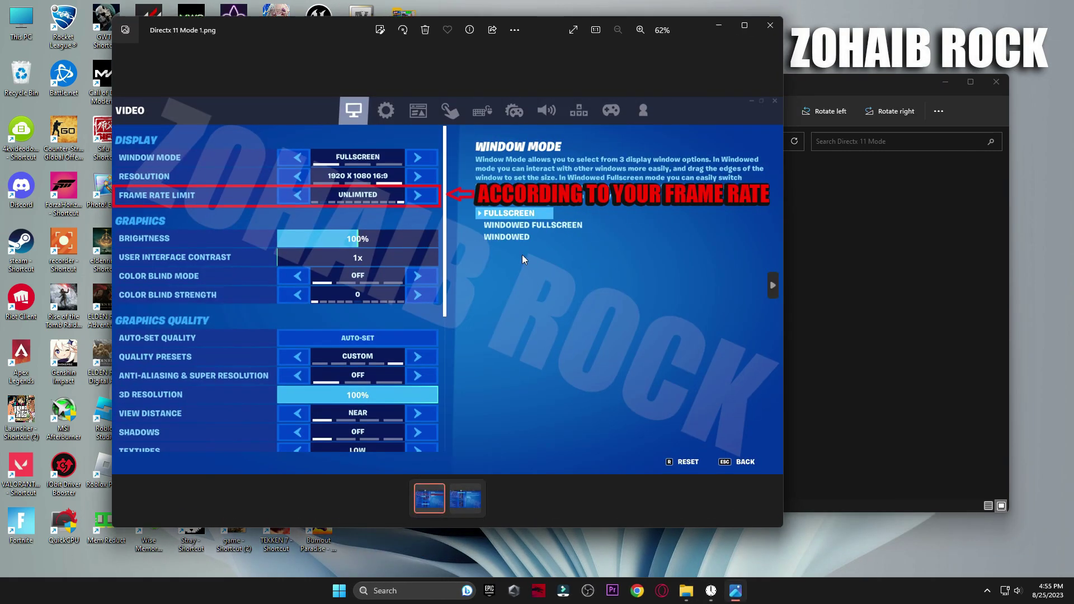
key(Right)
click(770, 24)
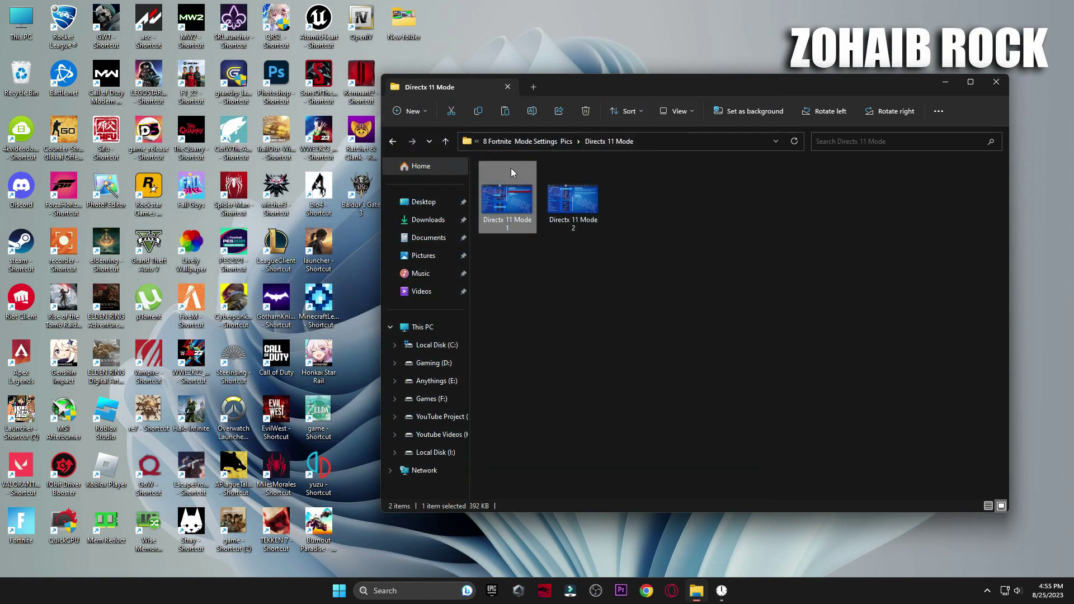
View both Directx 12 Mode settings pictures and close the image viewer
click(393, 141)
double_click(672, 241)
double_click(507, 205)
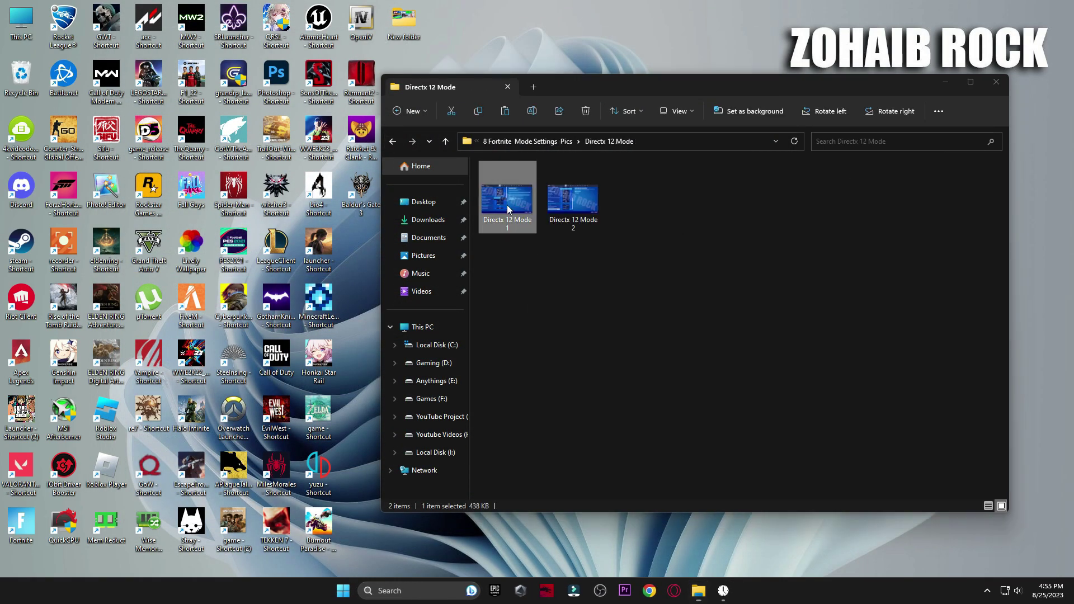
key(Right)
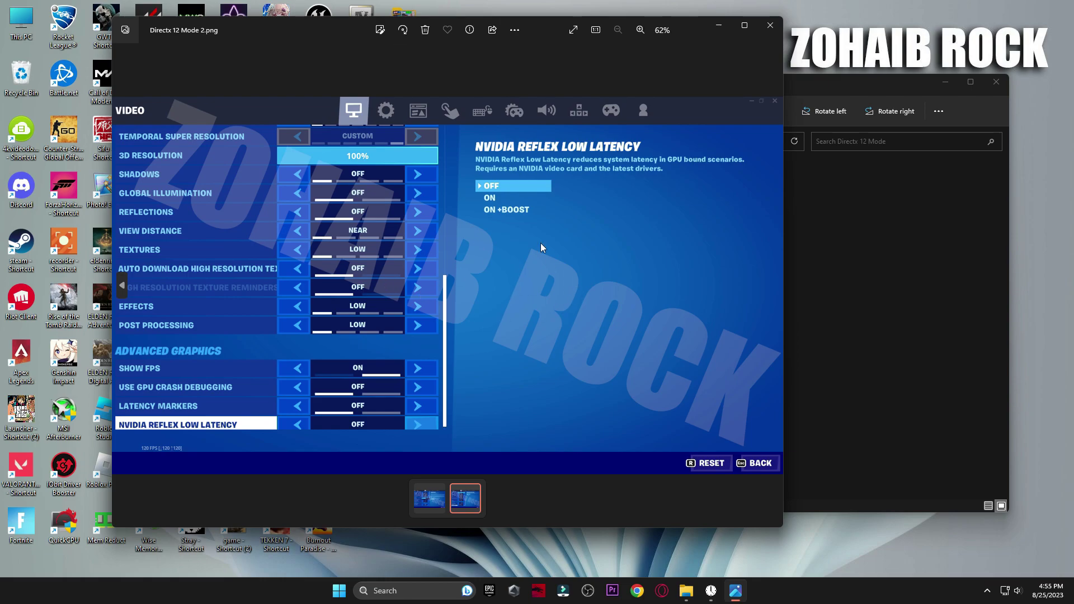
click(770, 25)
View the three Performance Mode pictures, including Performance Mode Low Meshes, and close the image viewer and boost pack folder
click(393, 141)
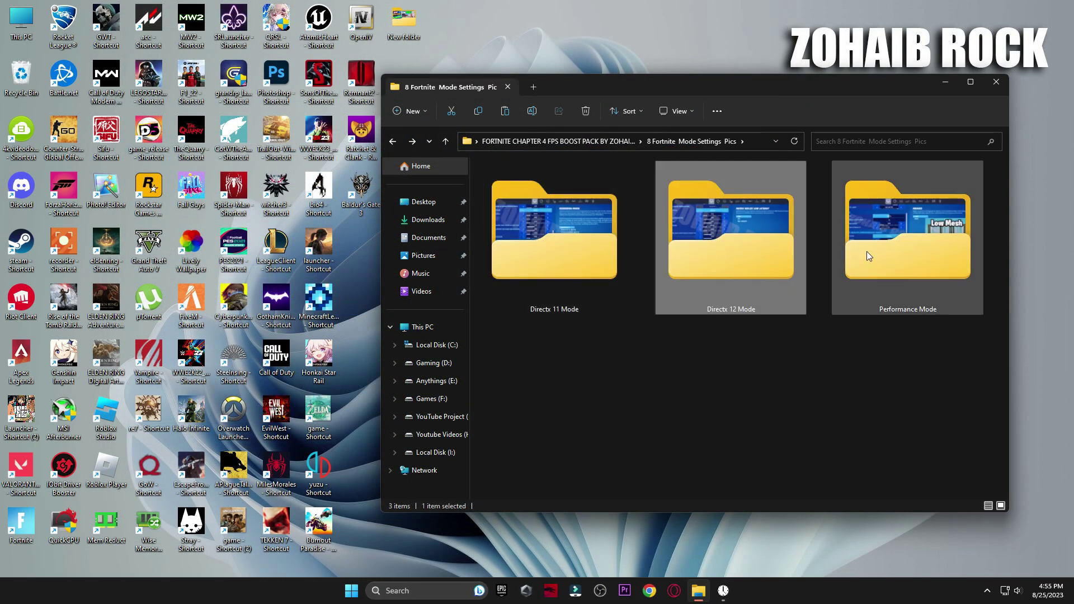
double_click(867, 251)
double_click(507, 202)
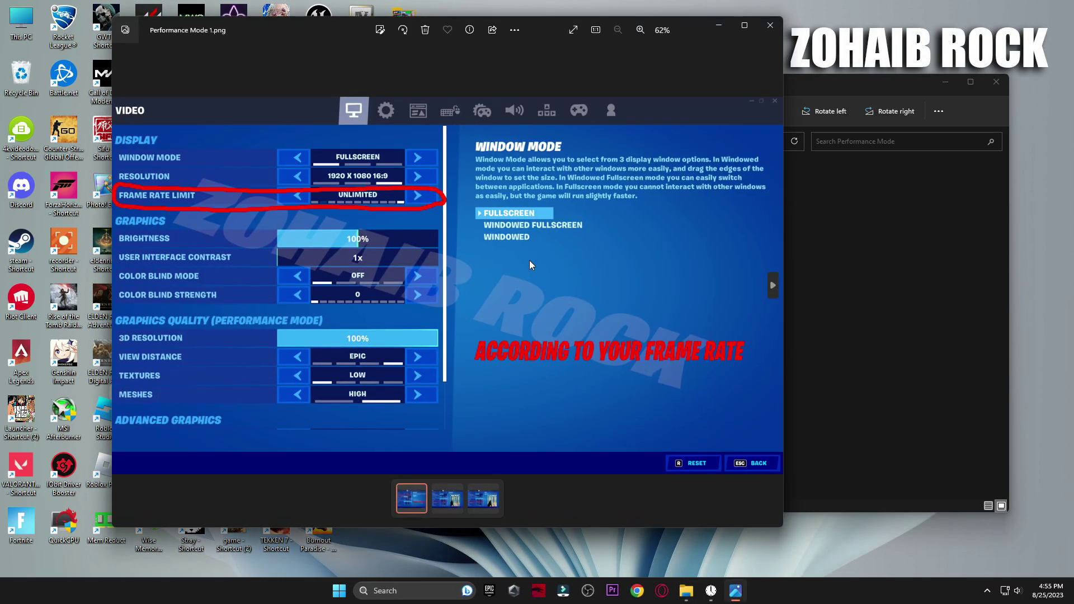
key(Right)
key(Right)
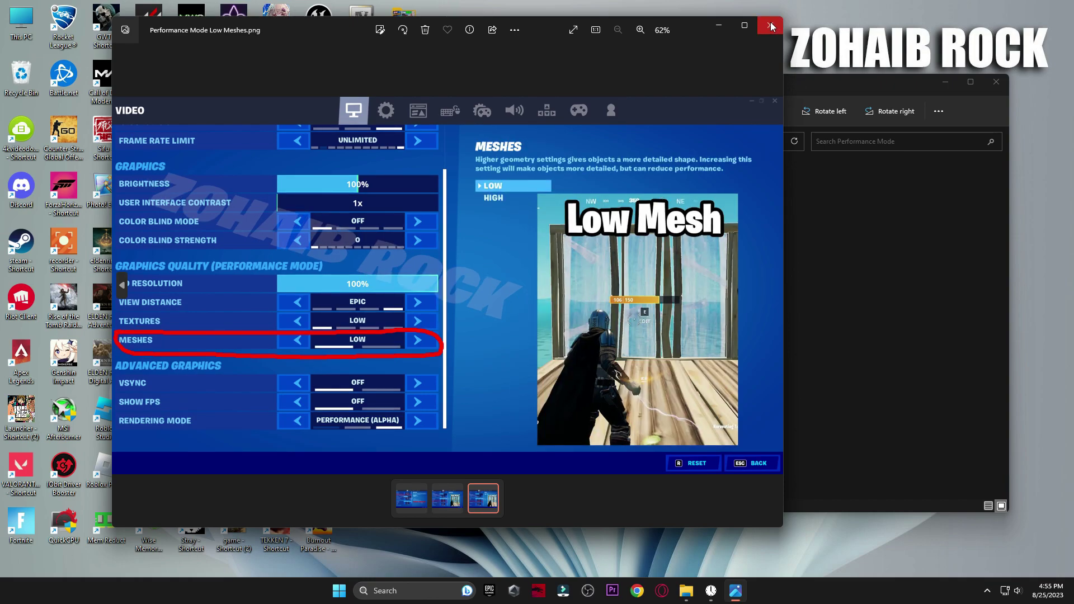
click(770, 25)
key(alt+F4)
Open Windows Settings and go through the Gaming section to the display Graphics page
key(super)
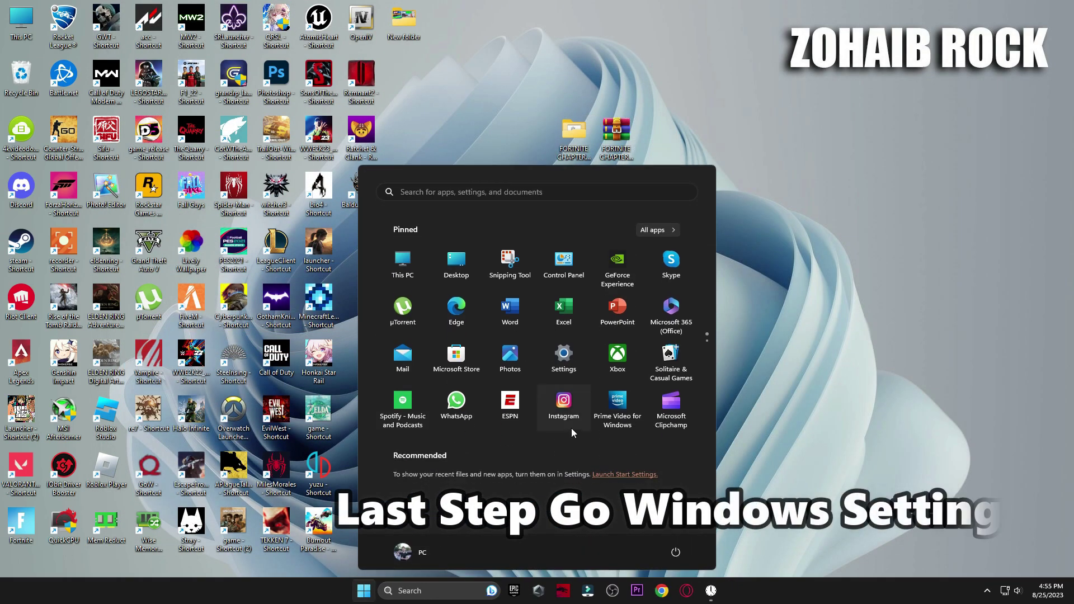
click(559, 352)
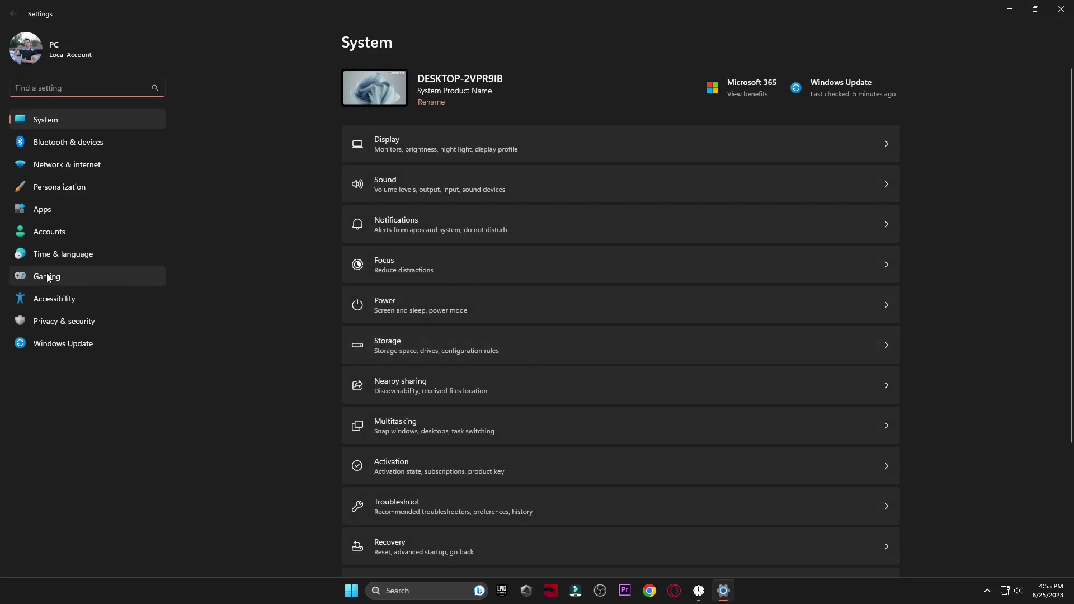
click(48, 278)
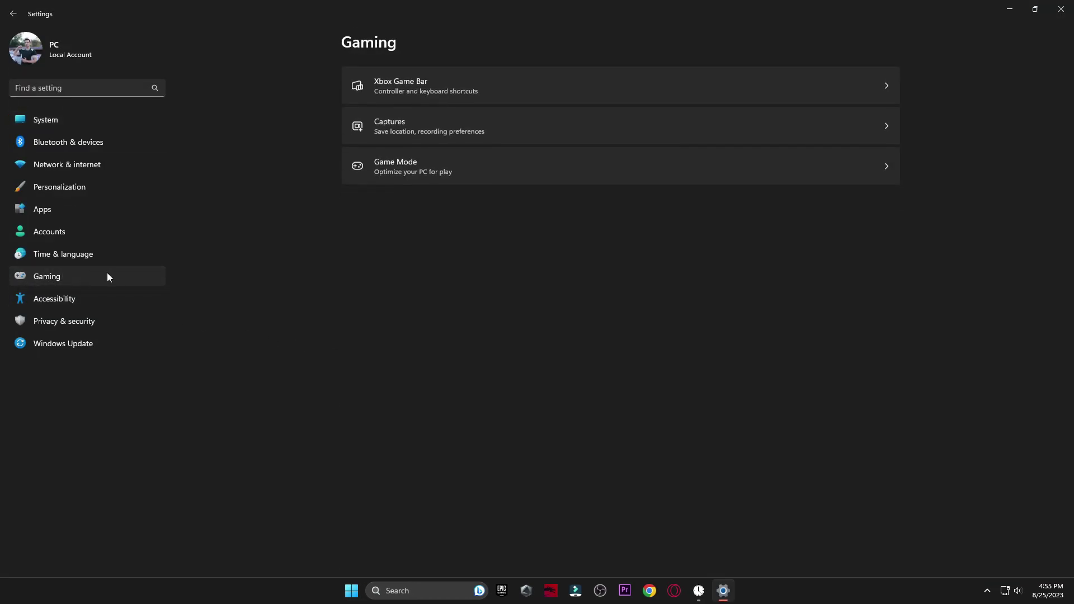
click(427, 73)
click(475, 201)
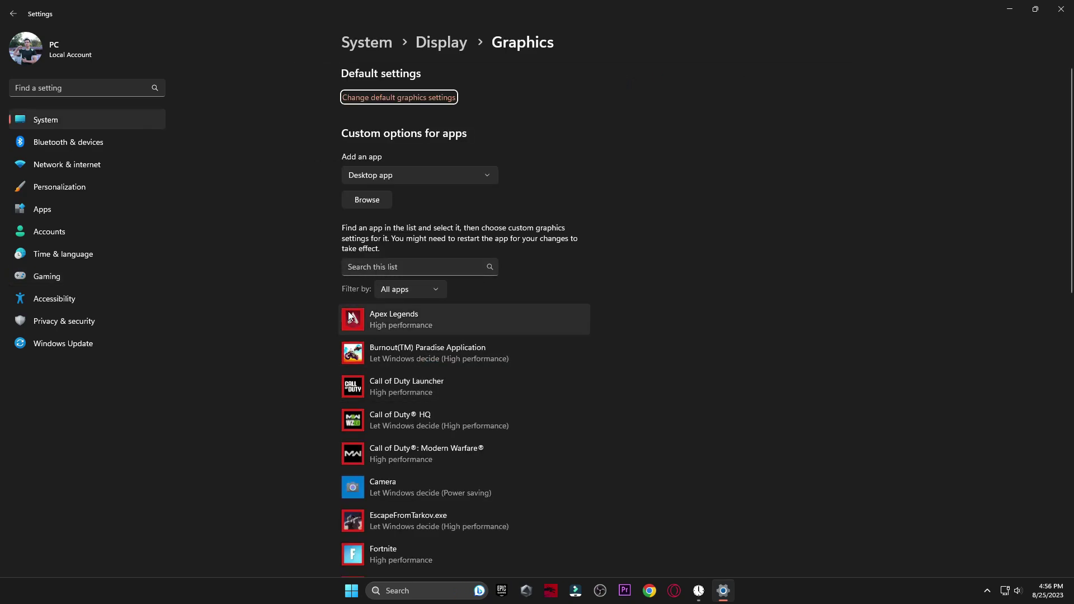
Remove the existing Fortnite entry from the custom graphics options for apps
scroll(495, 356, down, 5)
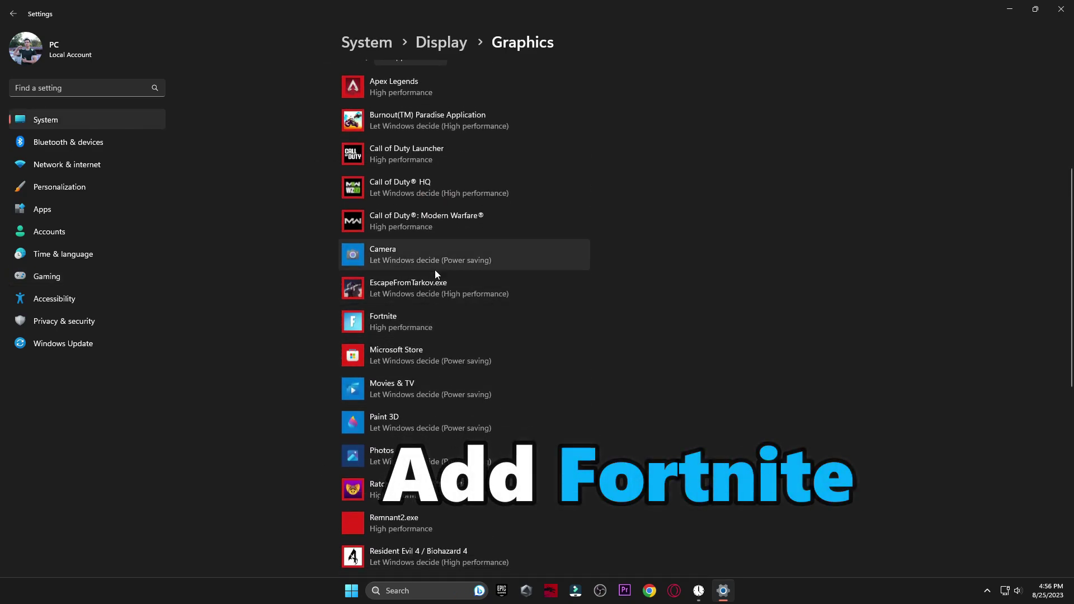
click(410, 320)
click(552, 377)
Add the desktop app FortniteClient-Win64-Shipping from I:\Games\Fortnite\FortniteGame\Binaries\Win64 to the custom graphics options
click(368, 200)
click(56, 361)
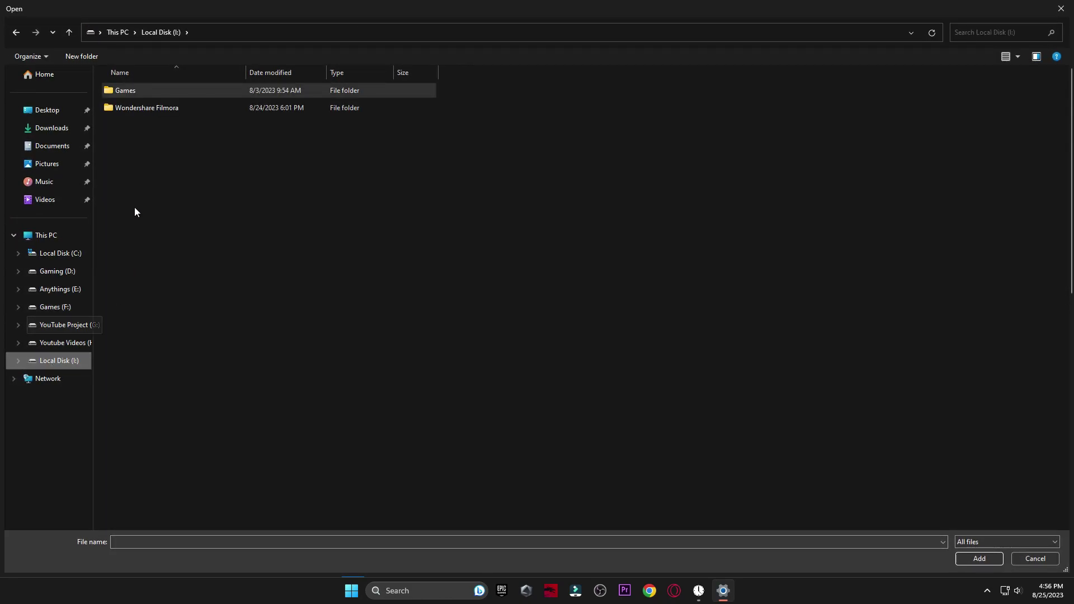
double_click(118, 86)
click(176, 165)
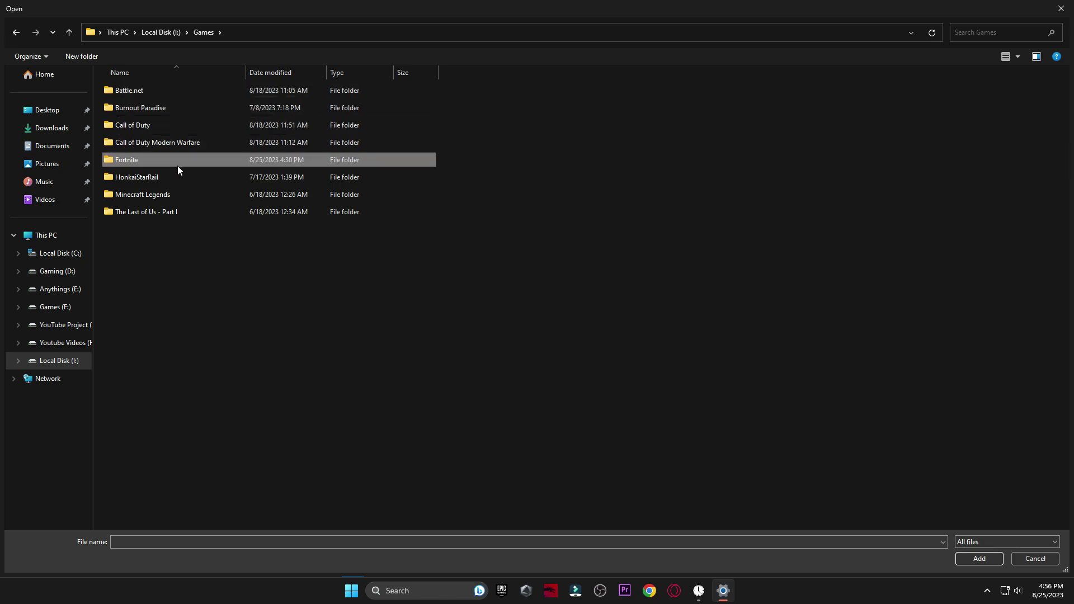
double_click(144, 160)
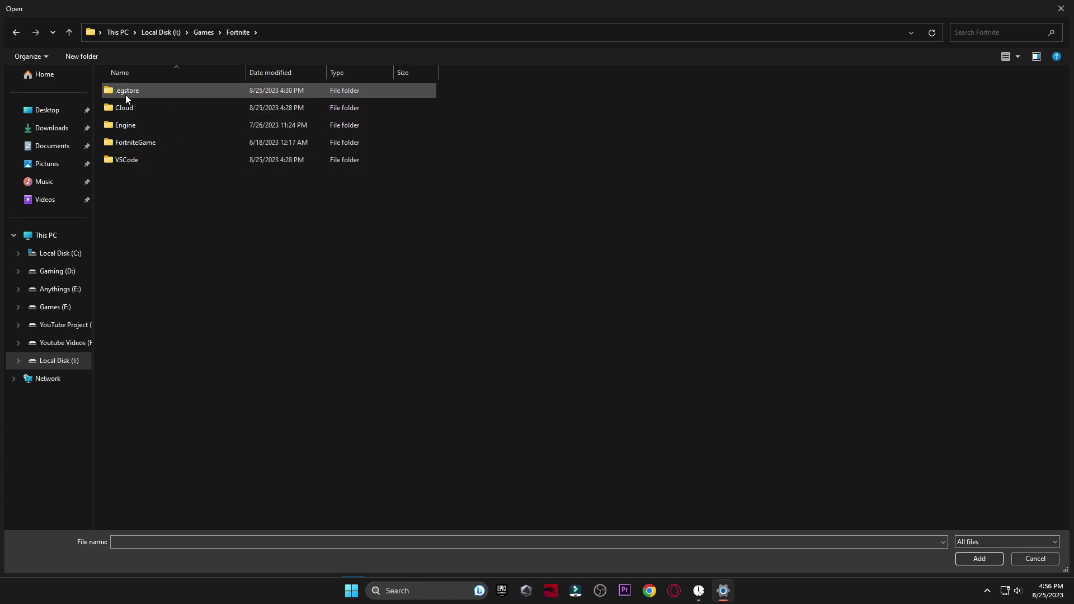
double_click(150, 144)
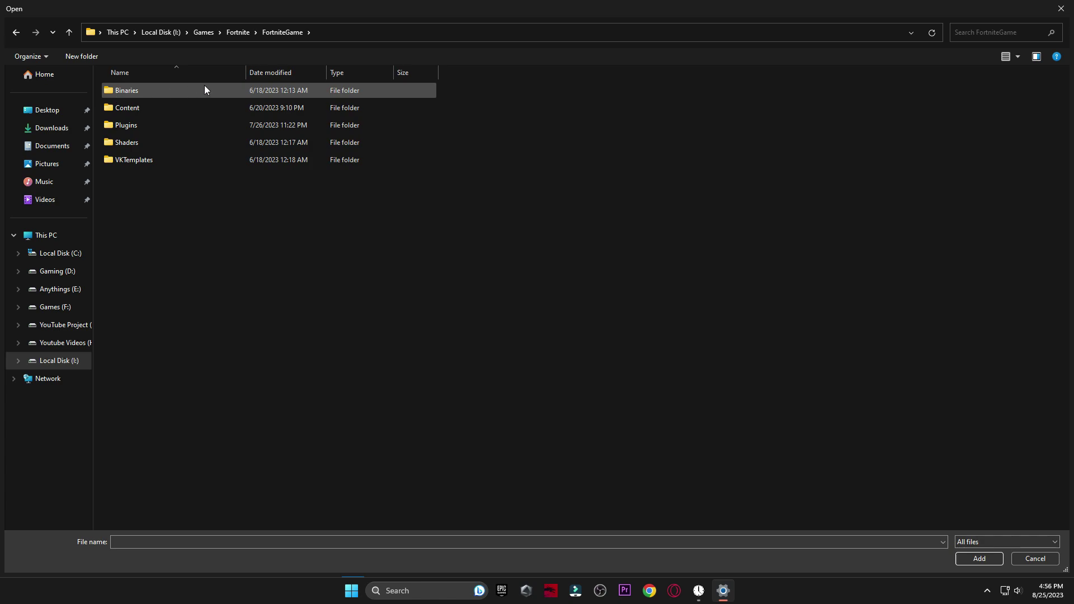
double_click(159, 89)
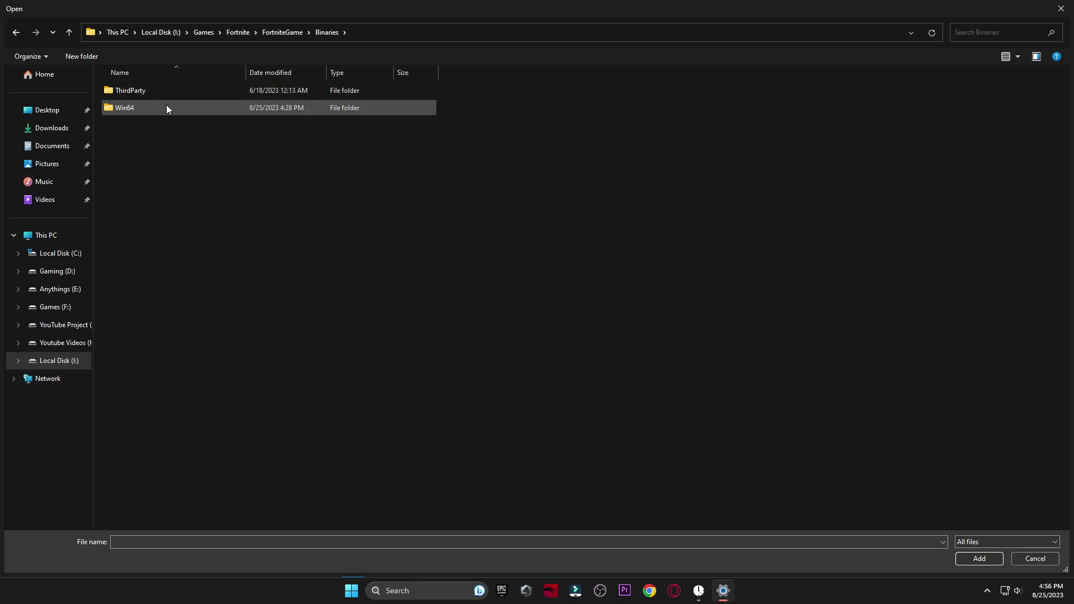
double_click(153, 105)
click(164, 174)
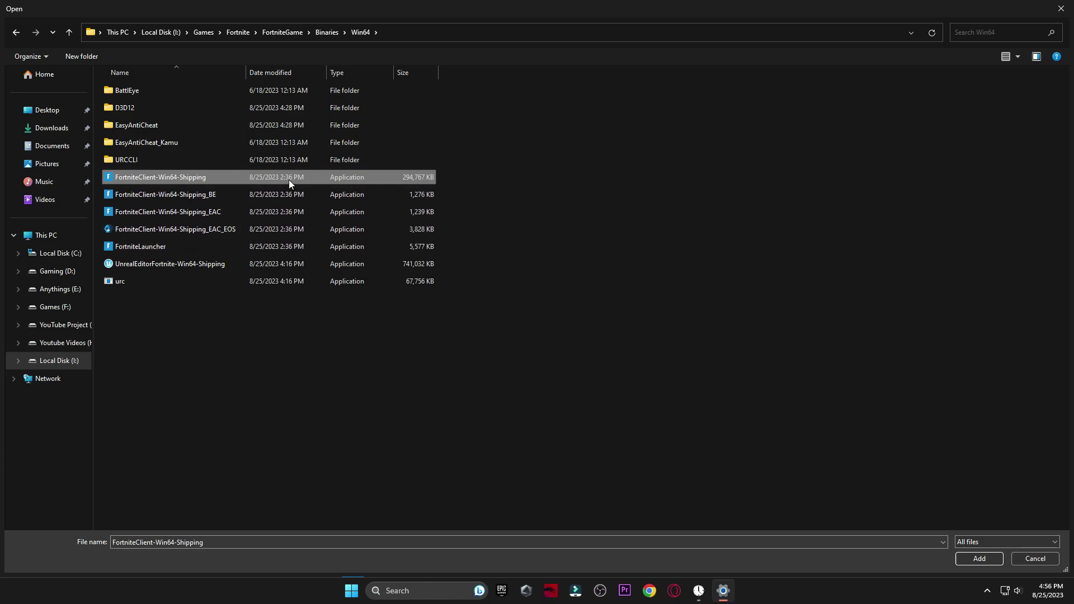
click(974, 560)
Set Fortnite's graphics preference to High performance and save it
scroll(514, 500, down, 2)
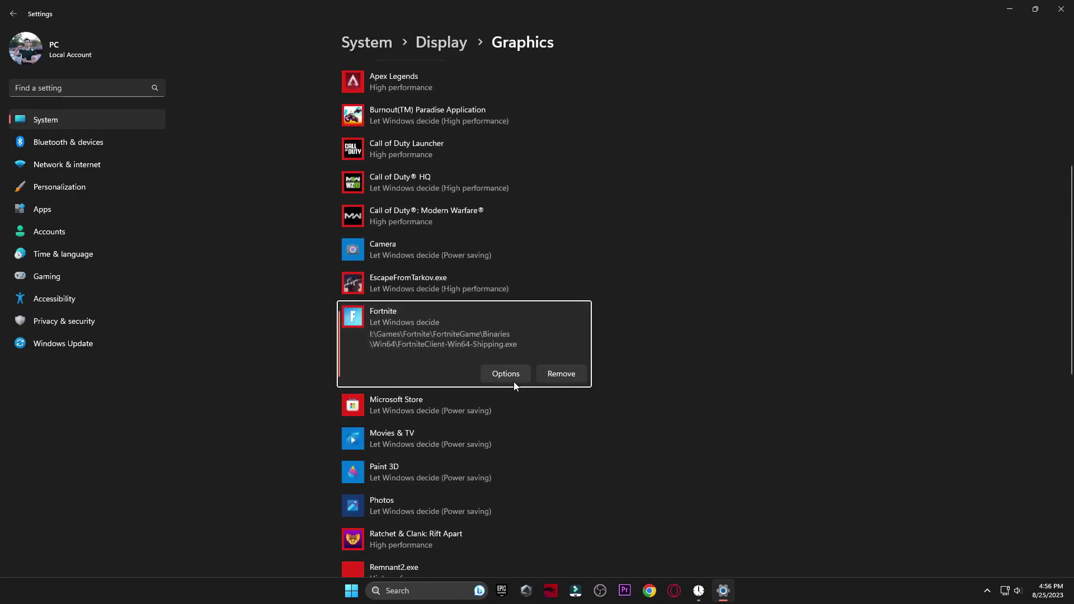
click(512, 378)
click(459, 290)
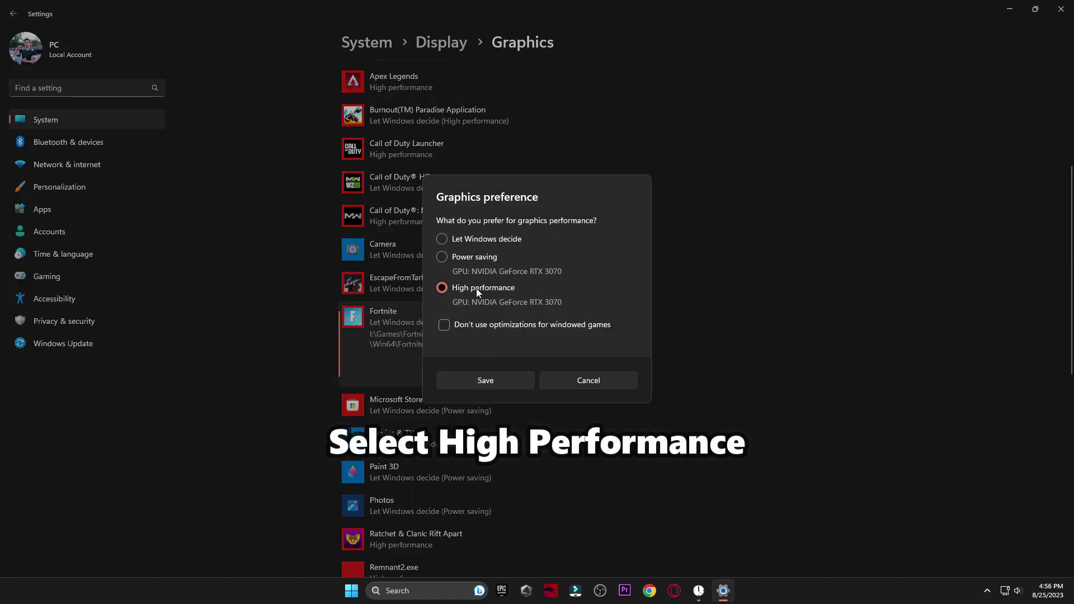
click(505, 381)
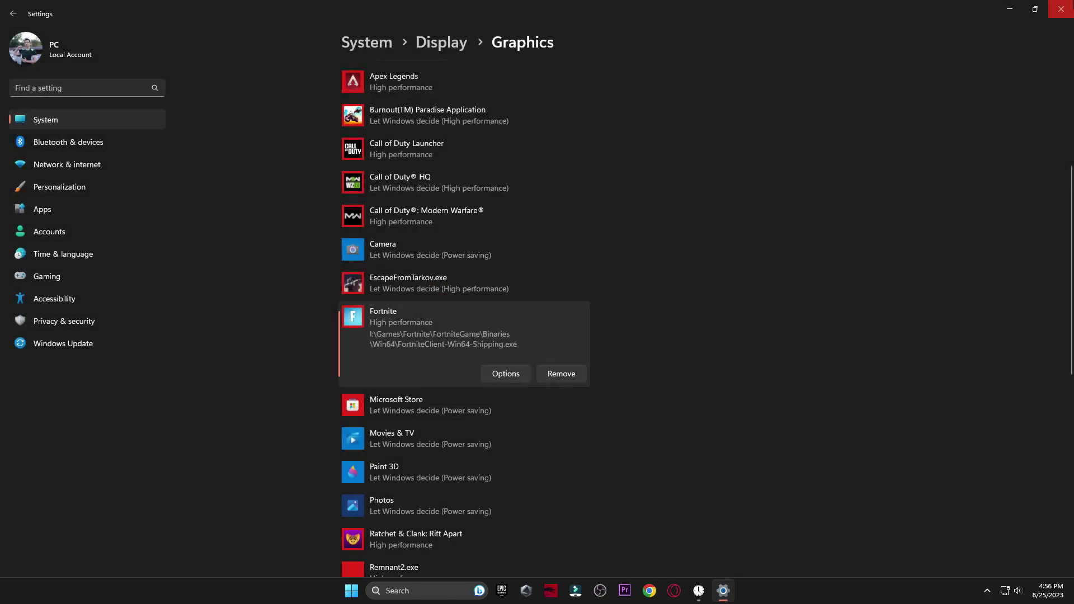
Close Settings and bring up the PC's power options
key(alt+F4)
click(370, 596)
click(676, 552)
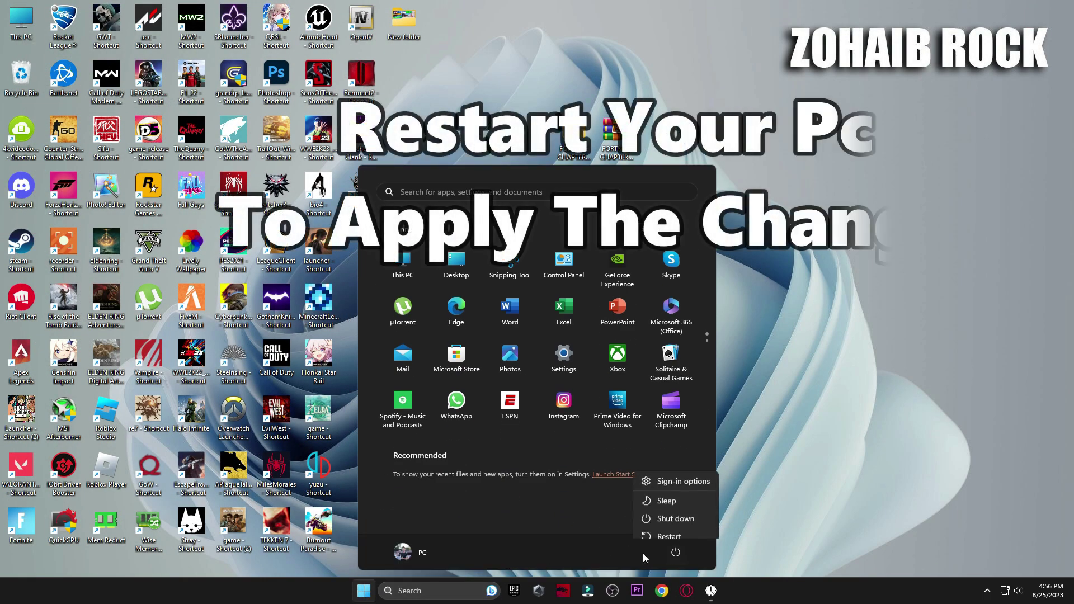